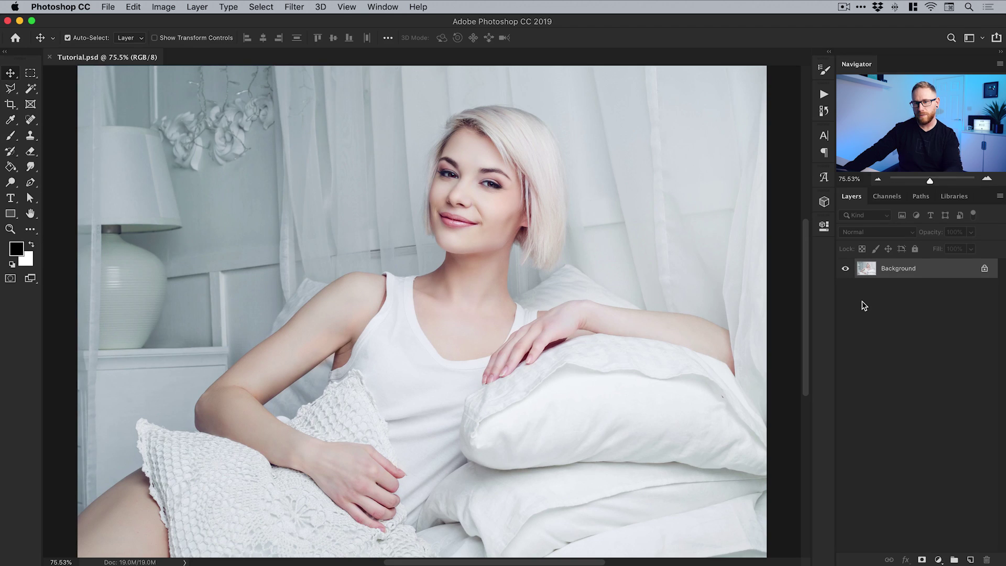
Open the Filter Gallery and dismiss it without applying any filter.
{"action": "left_click", "coordinate": [295, 8]}
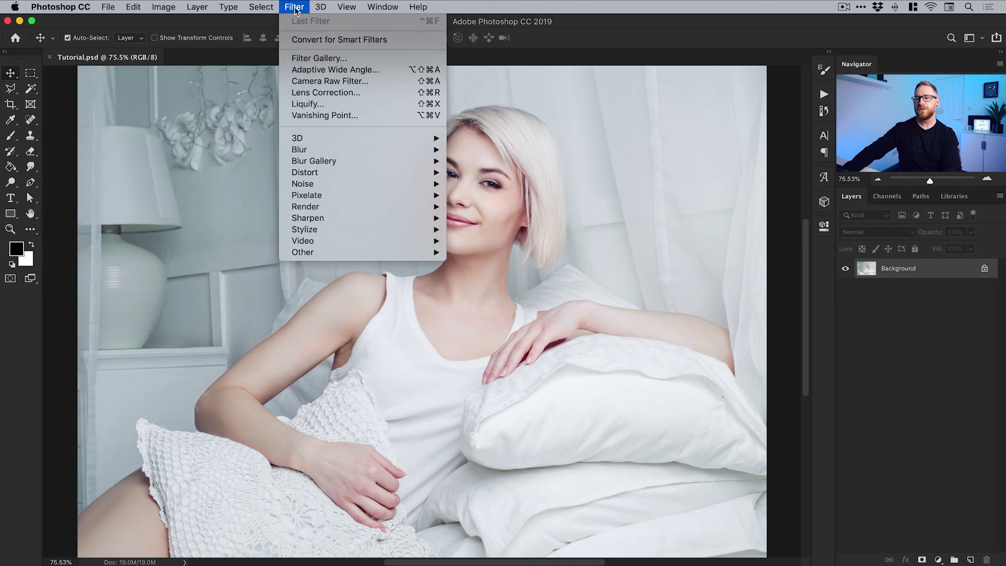
{"action": "left_click", "coordinate": [295, 59]}
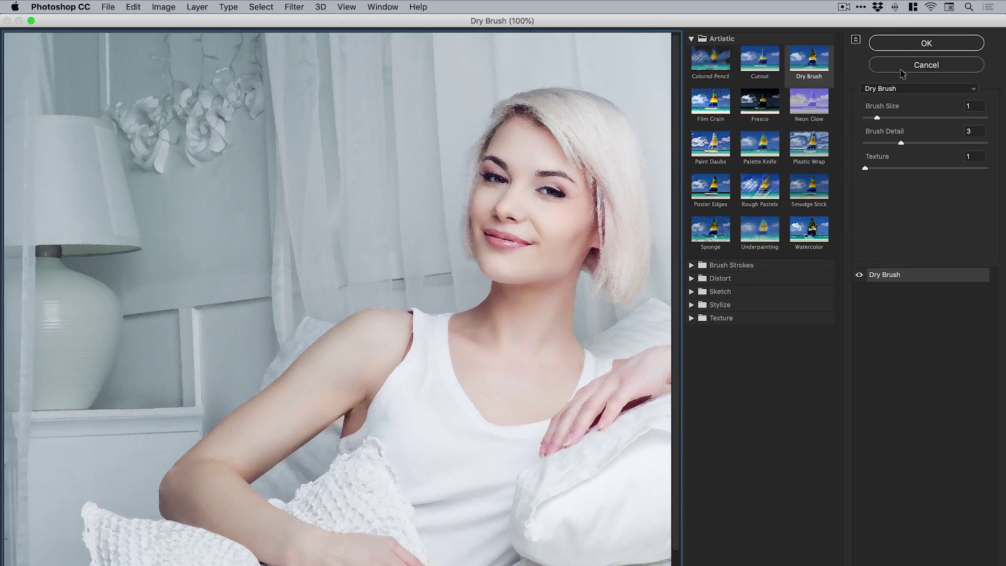
{"action": "left_click", "coordinate": [886, 98]}
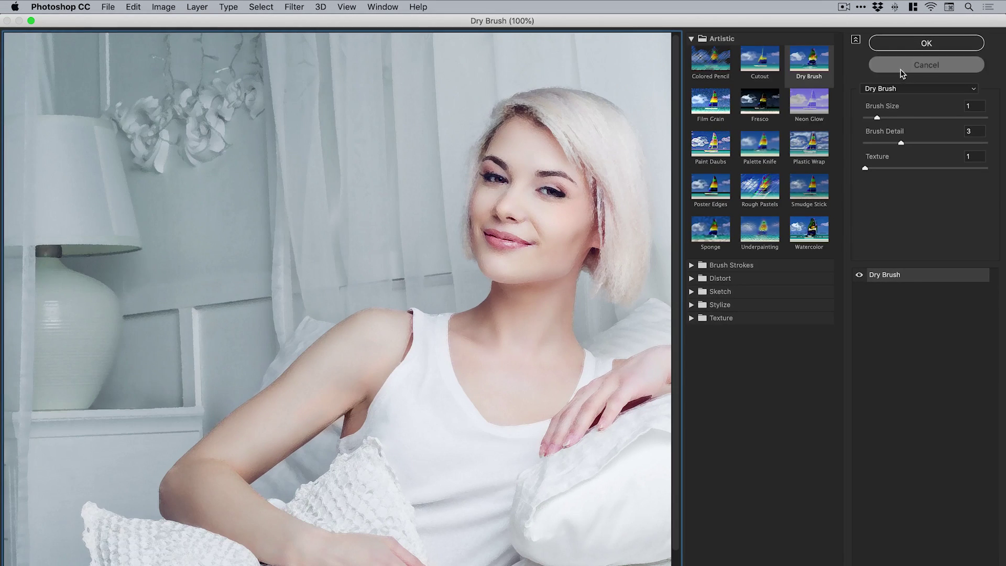
Open Filter > Stylize > Oil Paint and move its dialog off the subject.
{"action": "left_click", "coordinate": [303, 5]}
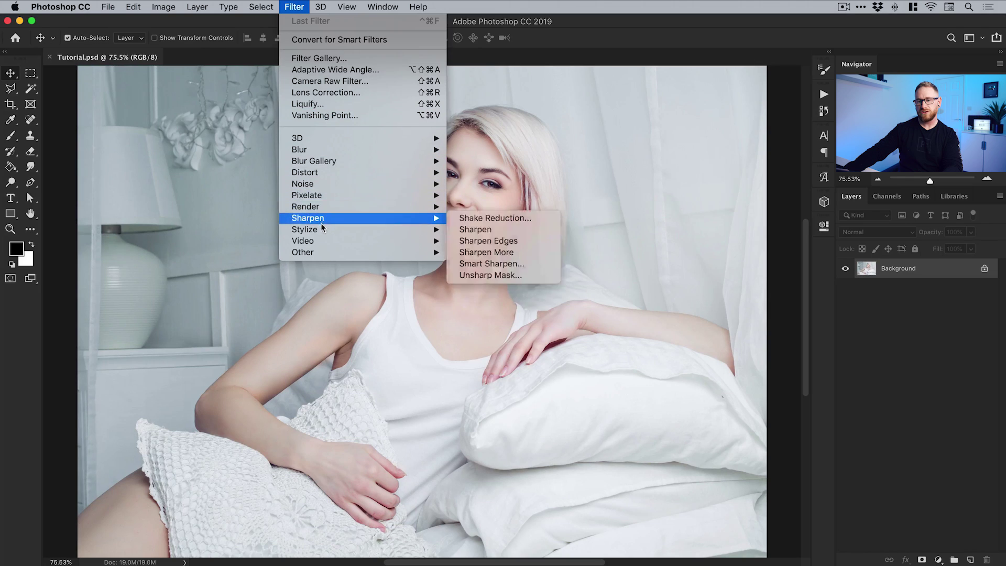
{"action": "mouse_move", "coordinate": [321, 229]}
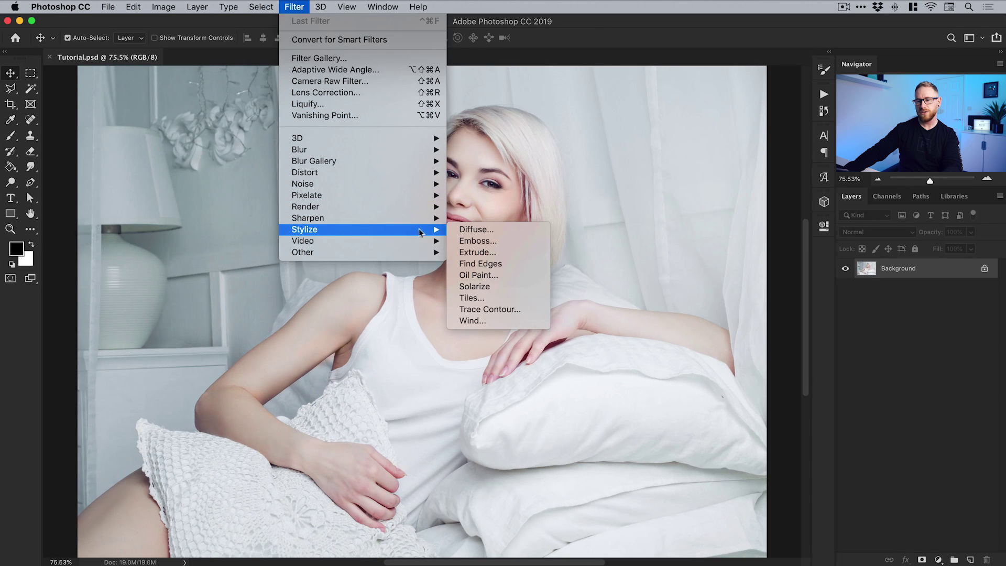
{"action": "left_click", "coordinate": [468, 276]}
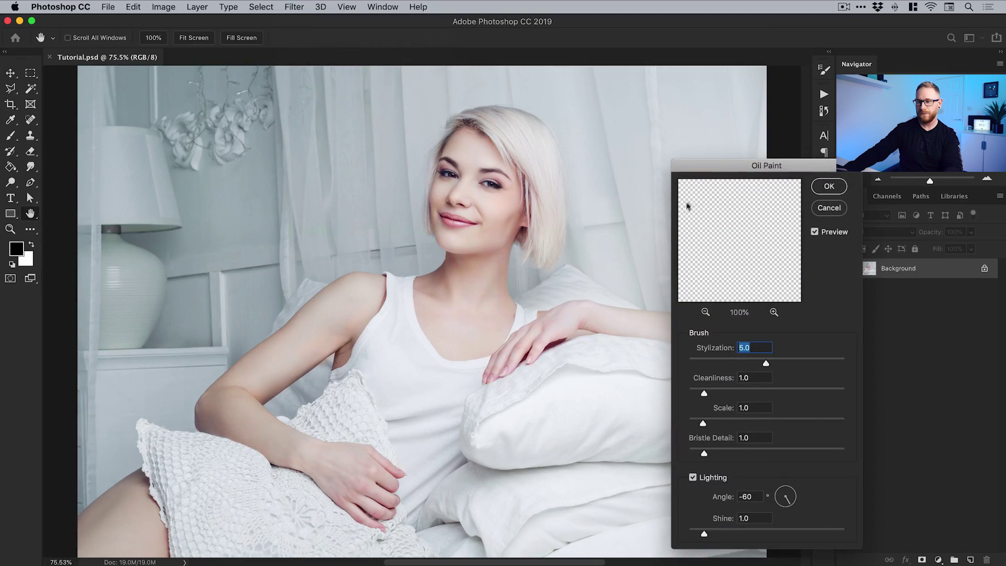
{"action": "mouse_move", "coordinate": [723, 171]}
{"action": "left_mouse_down"}
{"action": "mouse_move", "coordinate": [330, 131]}
{"action": "mouse_move", "coordinate": [143, 96]}
{"action": "left_mouse_up"}
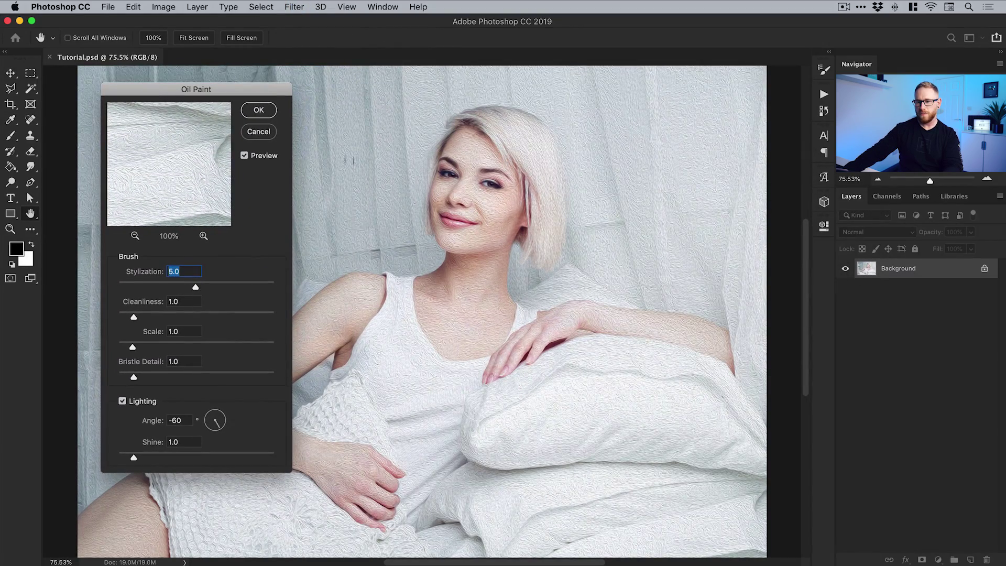
Centre the Oil Paint preview on the eye and nose at 200%, and zoom the canvas to 200%.
{"action": "left_click", "coordinate": [458, 198]}
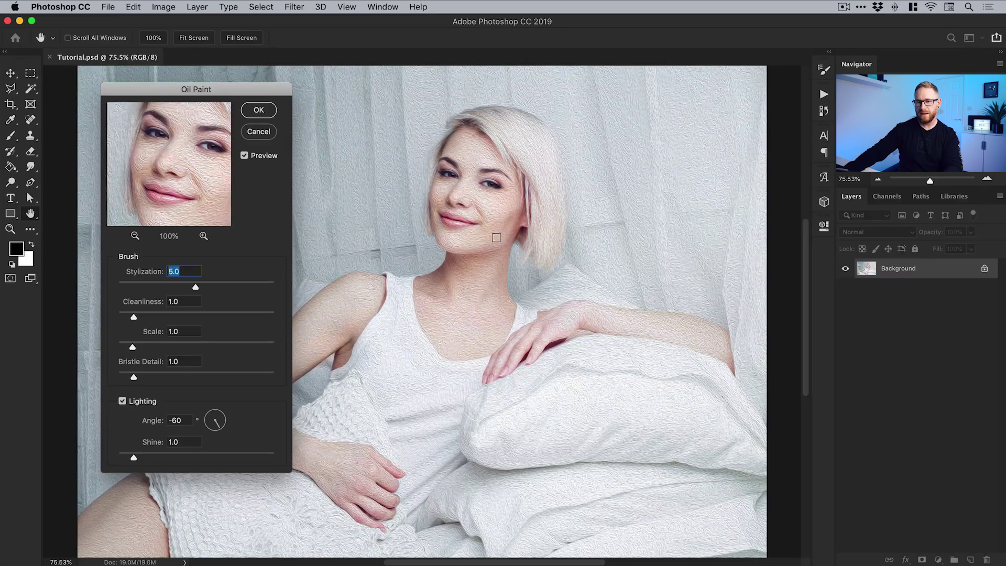
{"action": "left_click", "coordinate": [496, 237]}
{"action": "left_click", "coordinate": [427, 330]}
{"action": "left_click", "coordinate": [459, 207]}
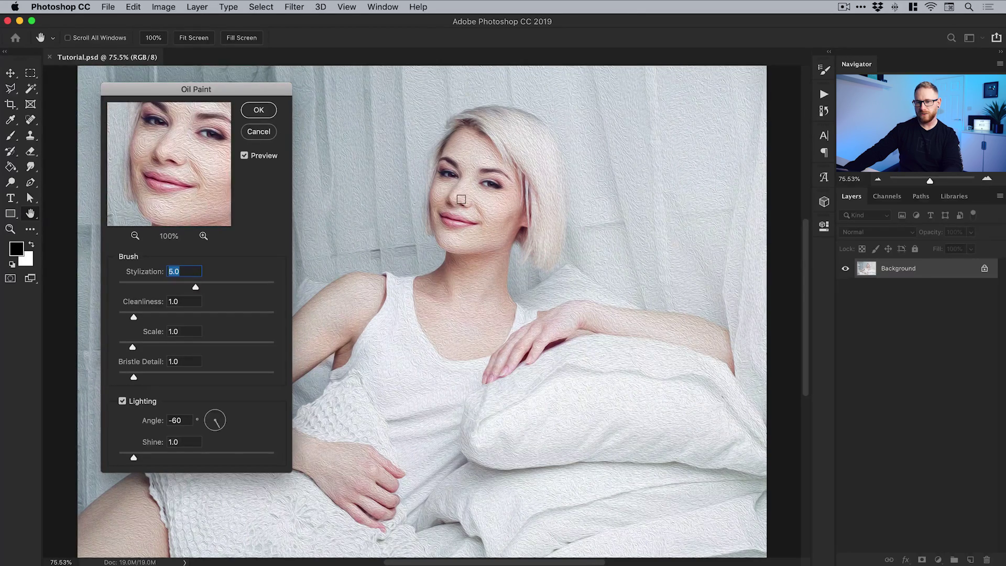
{"action": "left_click", "coordinate": [463, 201]}
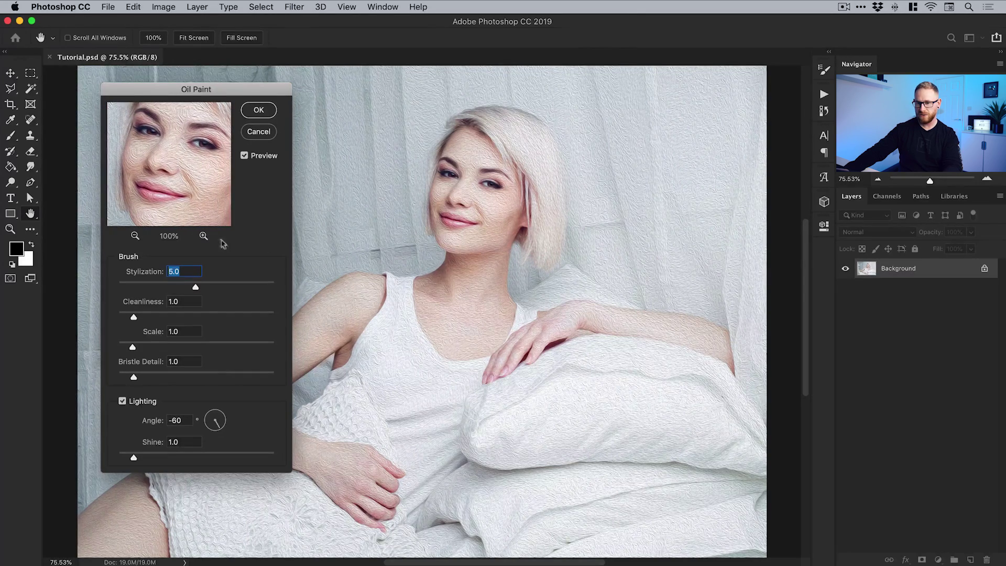
{"action": "left_click", "coordinate": [203, 236]}
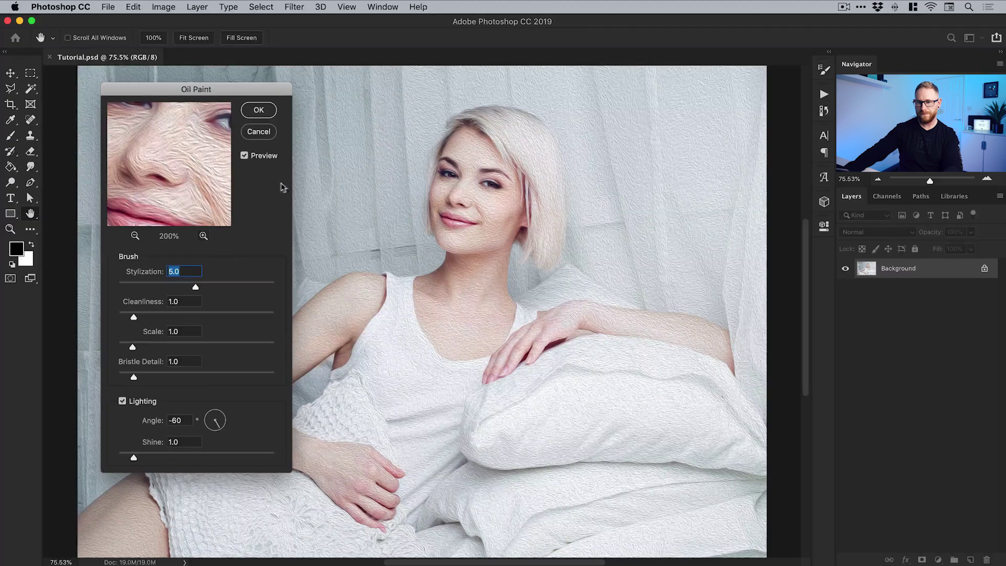
{"action": "left_click_drag", "start_coordinate": [160, 157], "coordinate": [173, 173]}
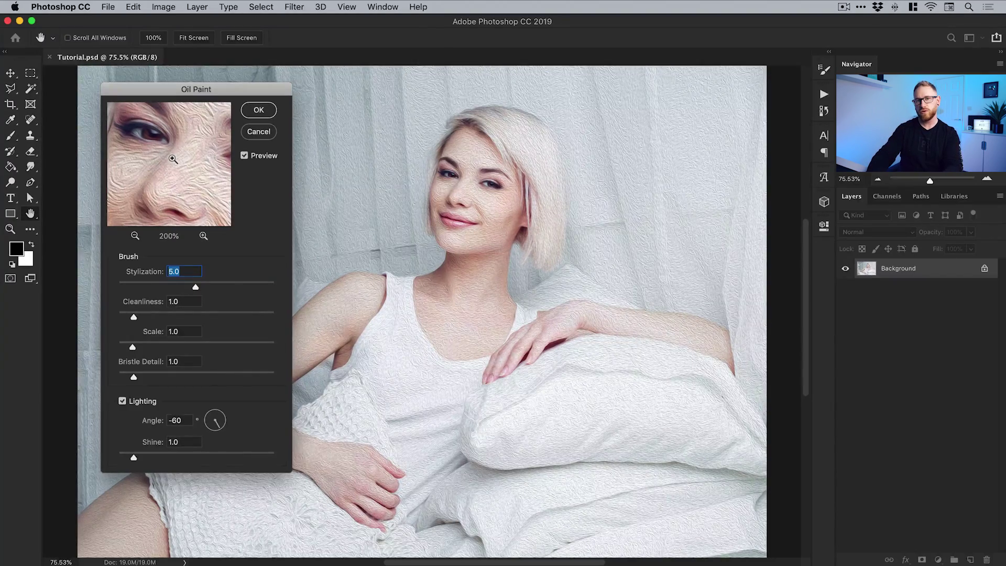
{"action": "key", "text": "super+plus"}
{"action": "key", "text": "super+plus"}
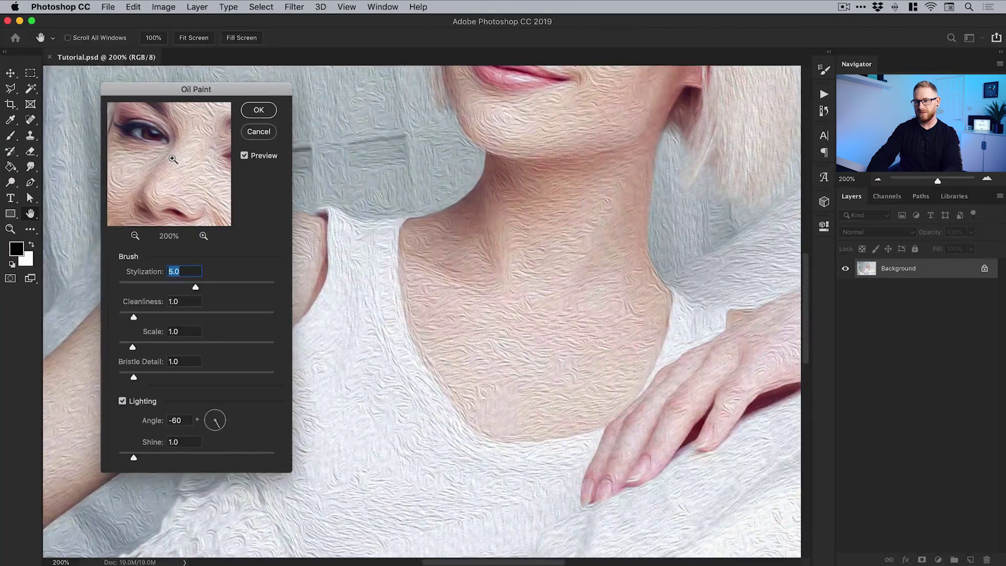
{"action": "key", "text": "super+minus"}
{"action": "key", "text": "super+plus"}
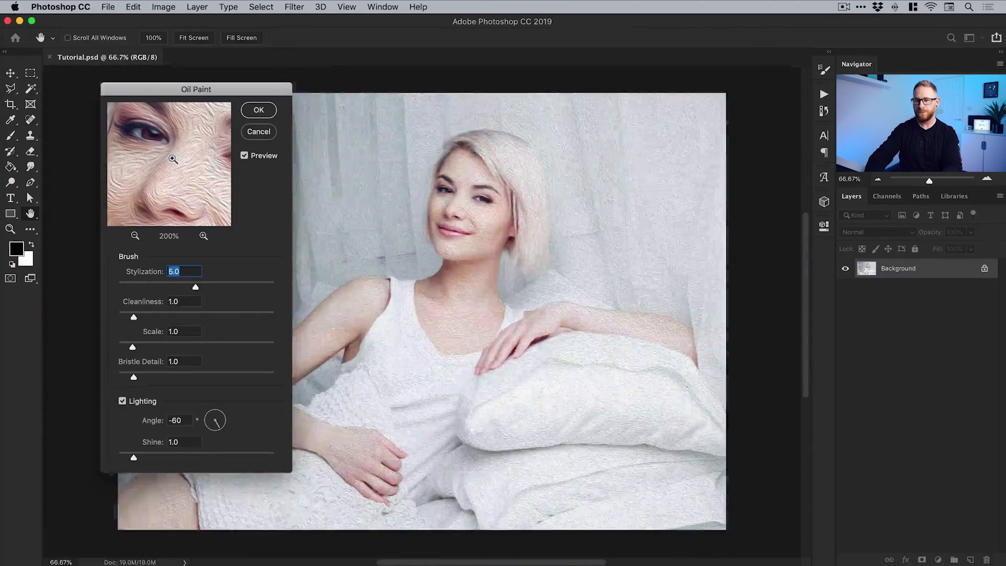
{"action": "scroll", "coordinate": [495, 172], "scroll_direction": "up", "scroll_amount": 5}
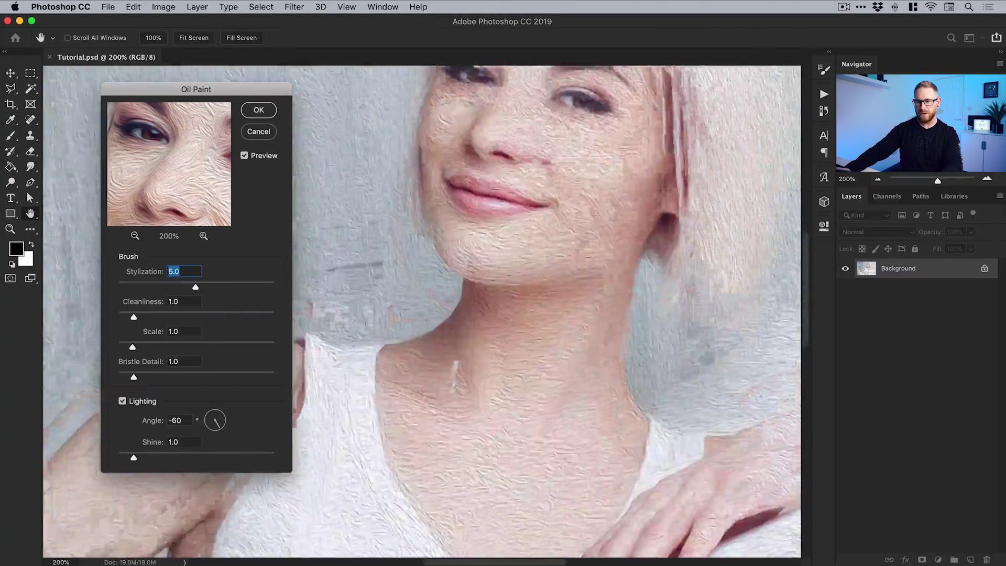
Bring the face into view, then try Stylization at 10.0 and 0.1 before settling at 5.0.
{"action": "left_click_drag", "start_coordinate": [496, 227], "coordinate": [478, 275]}
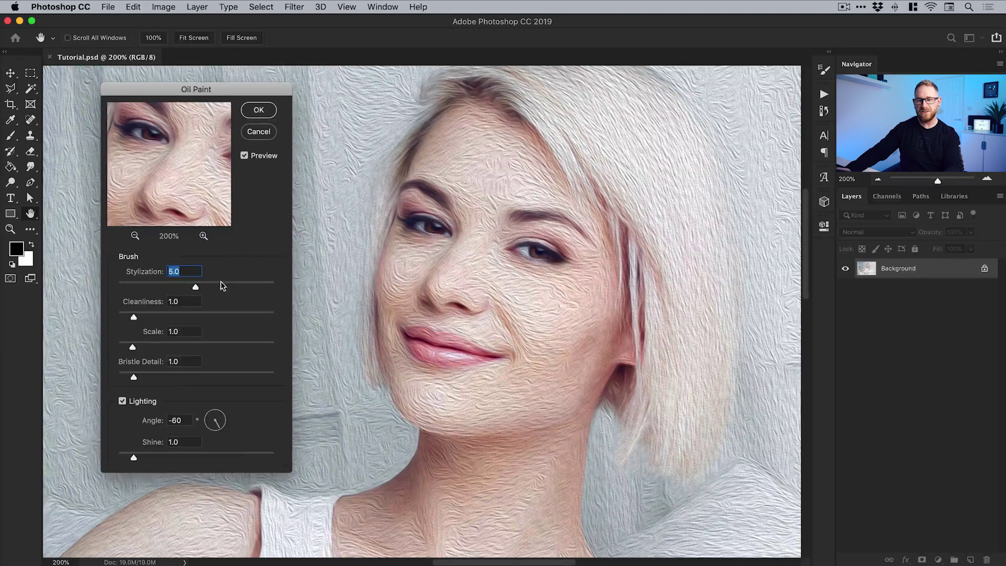
{"action": "left_click_drag", "start_coordinate": [222, 286], "coordinate": [277, 289]}
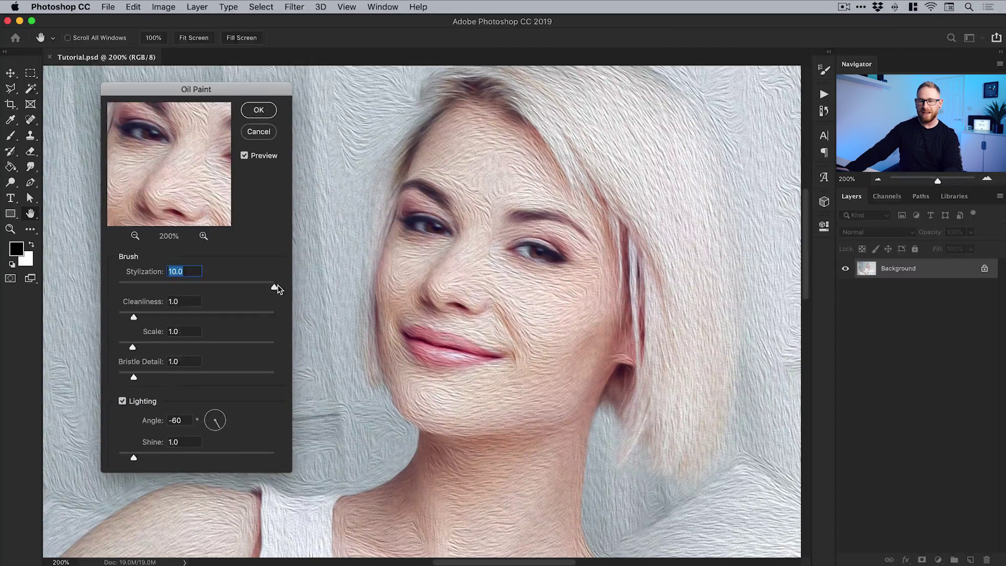
{"action": "left_click_drag", "start_coordinate": [277, 289], "coordinate": [93, 288]}
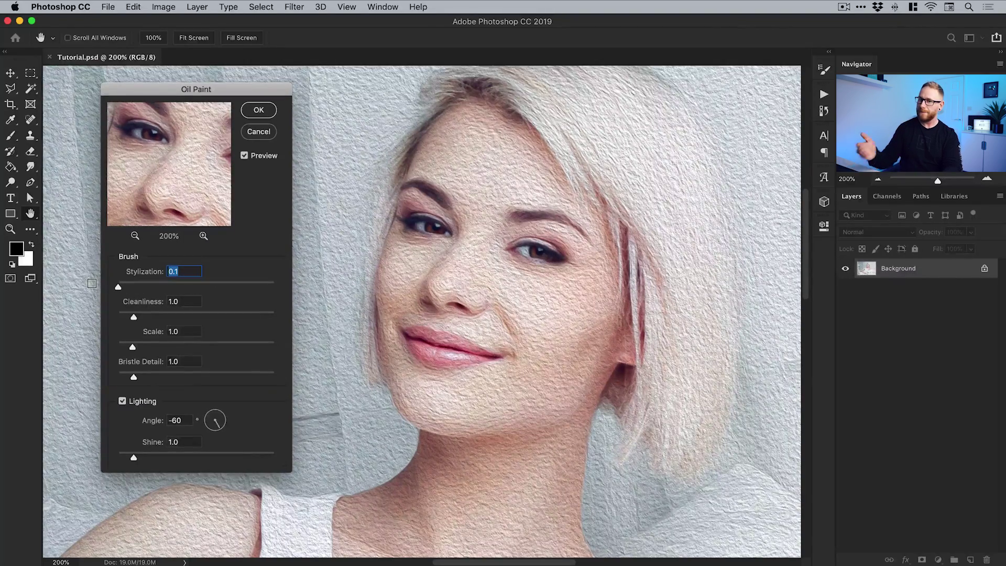
{"action": "left_click_drag", "start_coordinate": [117, 287], "coordinate": [196, 288]}
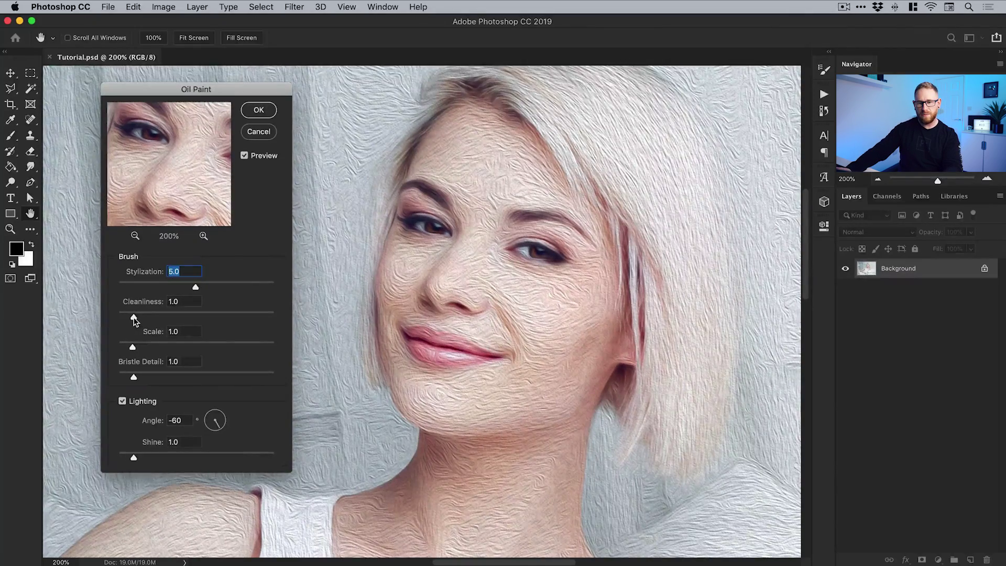
Try Cleanliness at 10 then settle at 5, and Scale at 10 then 0.1.
{"action": "left_click_drag", "start_coordinate": [139, 318], "coordinate": [287, 314]}
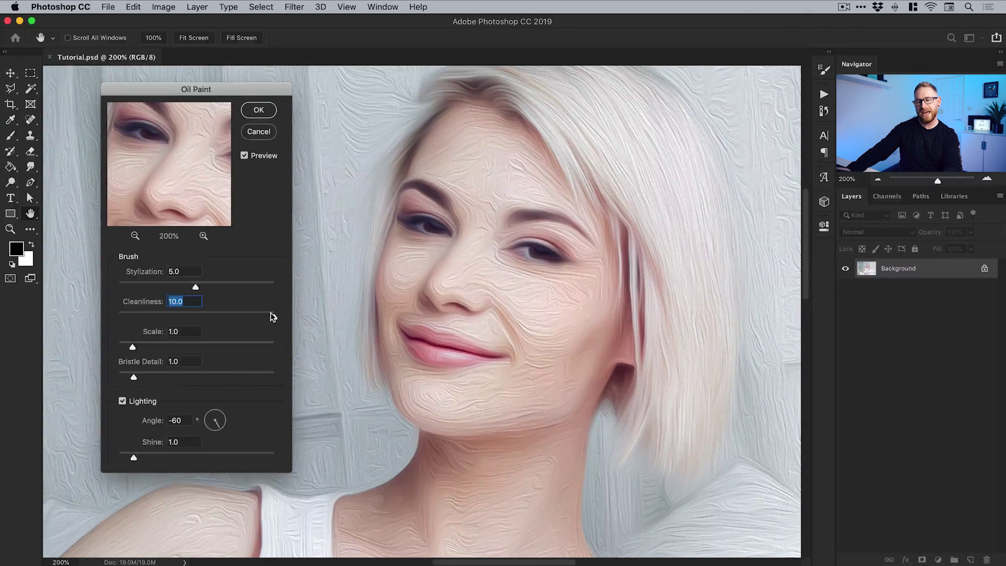
{"action": "left_click_drag", "start_coordinate": [272, 316], "coordinate": [200, 319]}
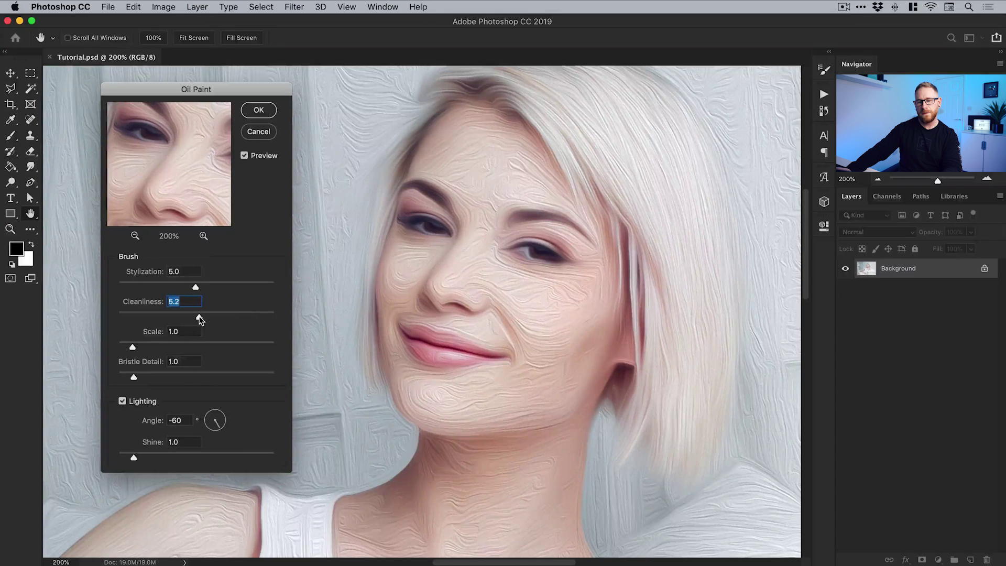
{"action": "left_click_drag", "start_coordinate": [133, 347], "coordinate": [286, 346]}
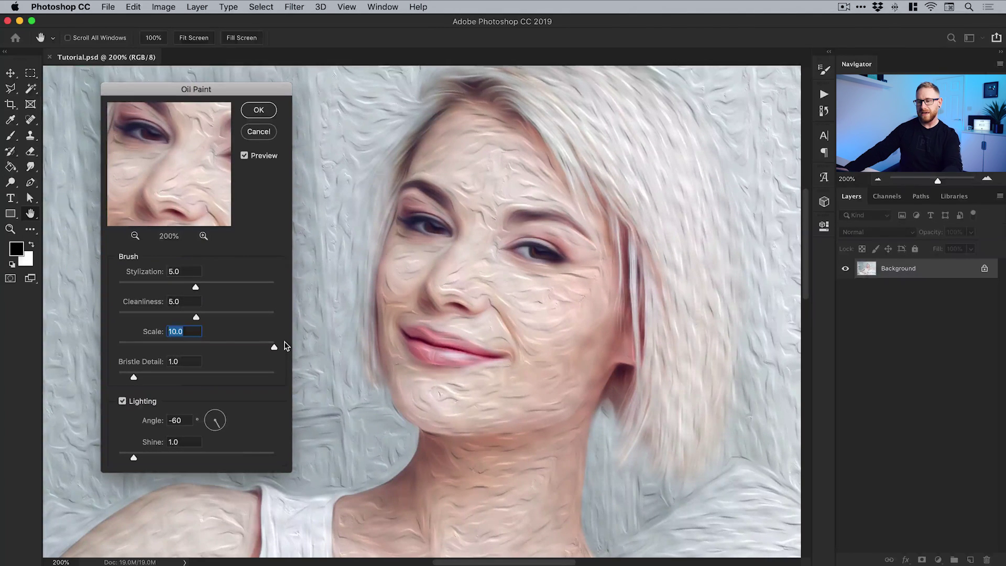
{"action": "left_click_drag", "start_coordinate": [283, 344], "coordinate": [74, 338]}
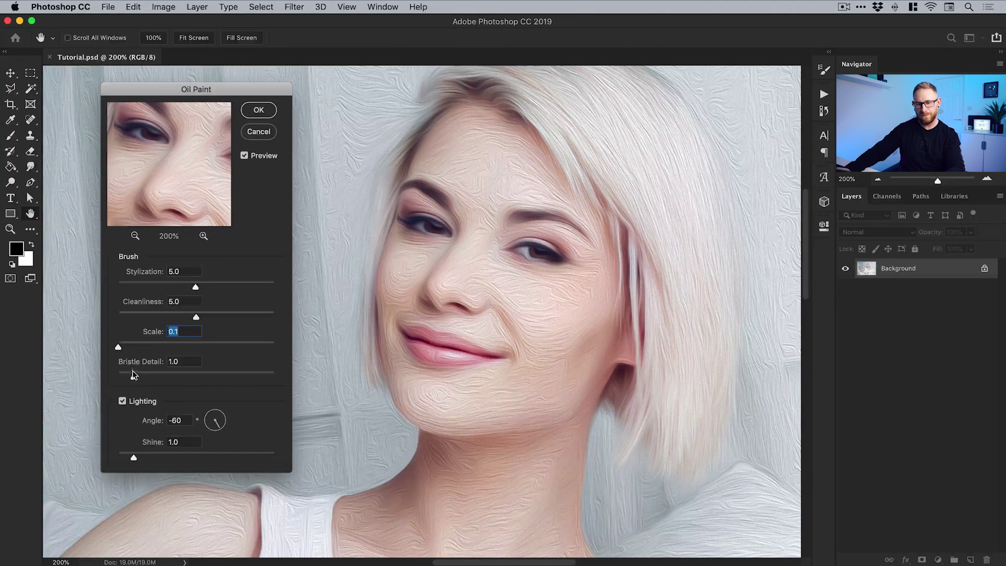
Try Bristle Detail at 2.4 and 10.0, then drop it to 0.0.
{"action": "left_click_drag", "start_coordinate": [132, 378], "coordinate": [156, 377]}
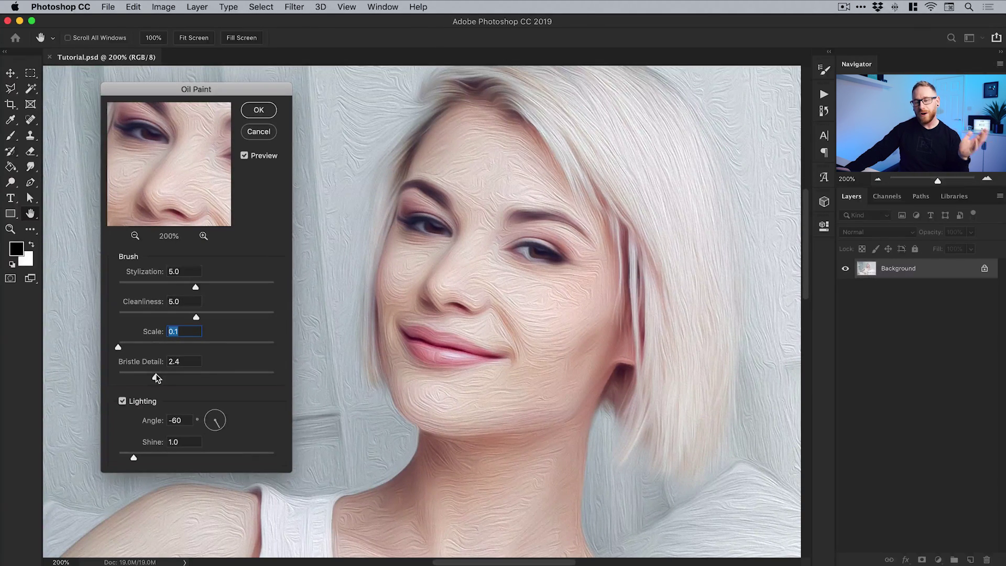
{"action": "left_click_drag", "start_coordinate": [155, 373], "coordinate": [310, 370]}
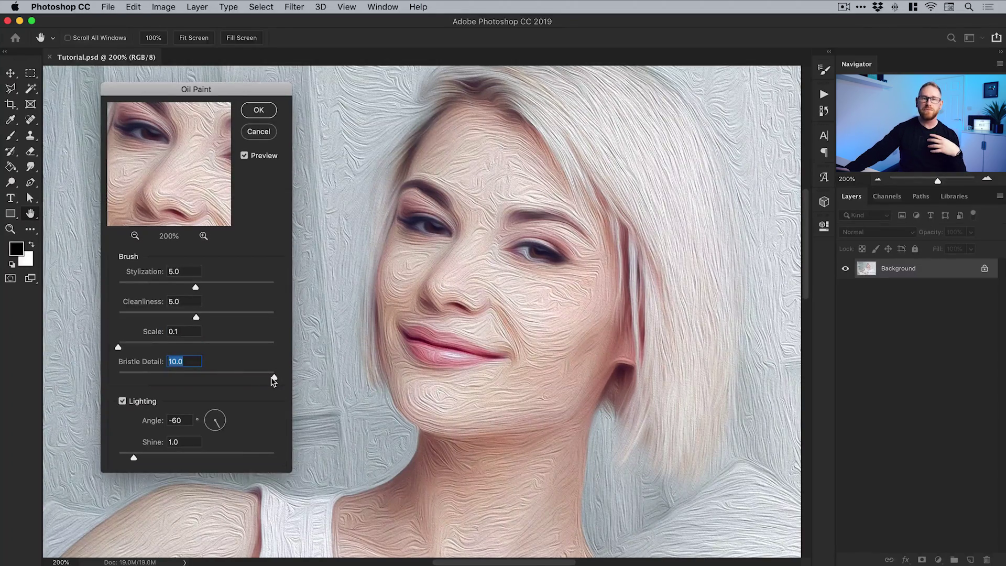
{"action": "left_click_drag", "start_coordinate": [272, 377], "coordinate": [107, 369]}
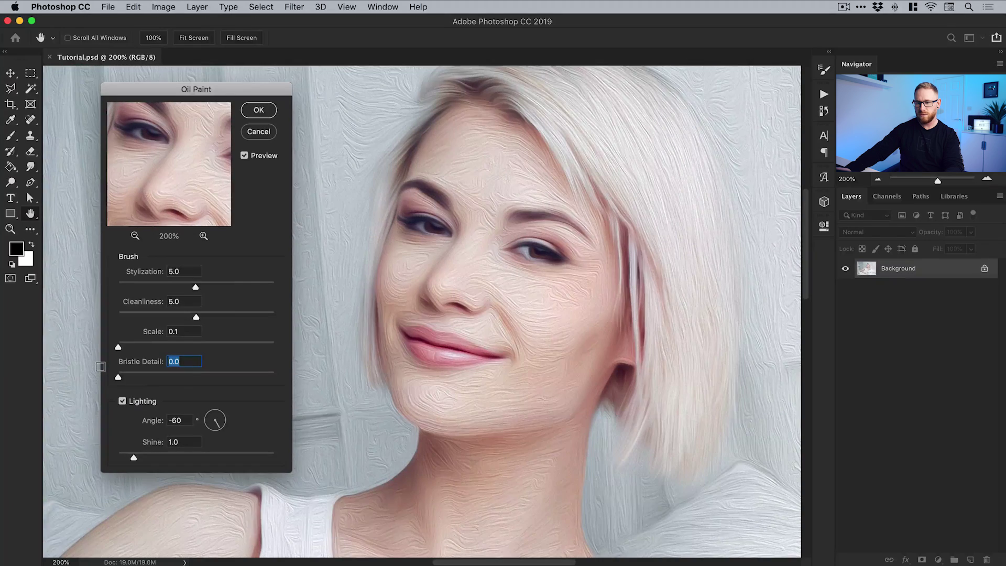
Compare Lighting off and on, try Shine at 8.0, then set Shine to 0.5 and zoom to 300%.
{"action": "left_click", "coordinate": [123, 402]}
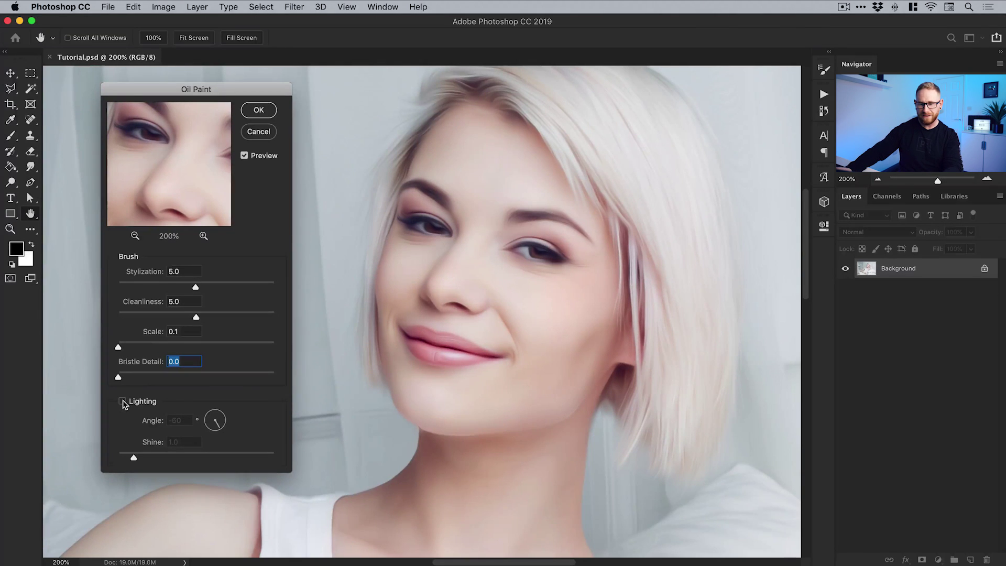
{"action": "left_click", "coordinate": [123, 401]}
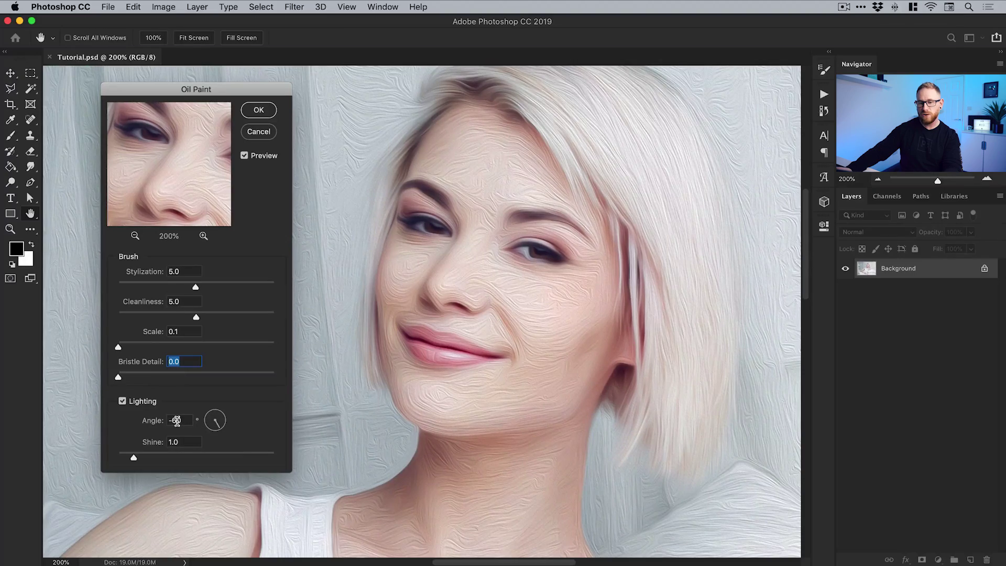
{"action": "left_click", "coordinate": [176, 458]}
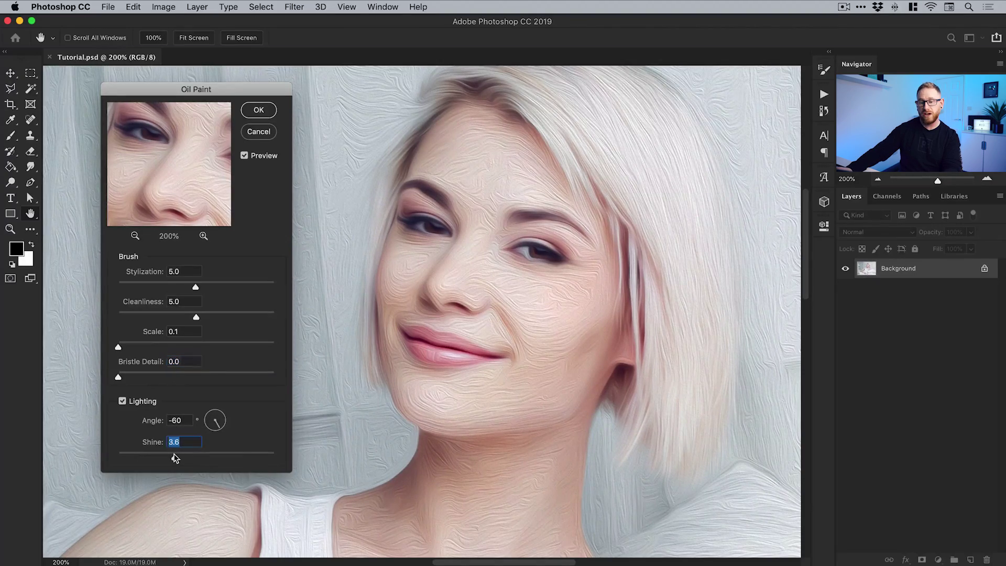
{"action": "left_click_drag", "start_coordinate": [202, 459], "coordinate": [244, 458]}
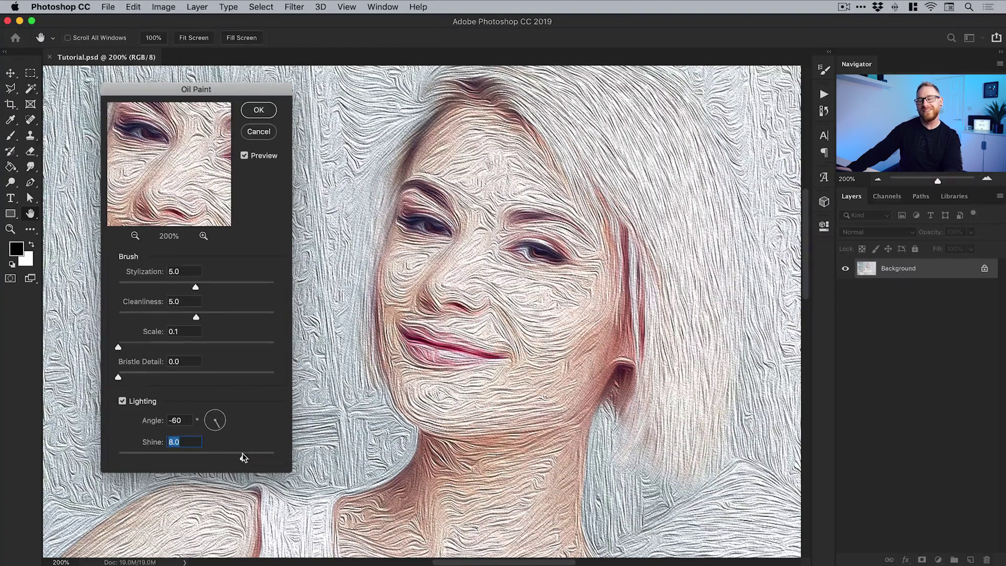
{"action": "left_click", "coordinate": [126, 458]}
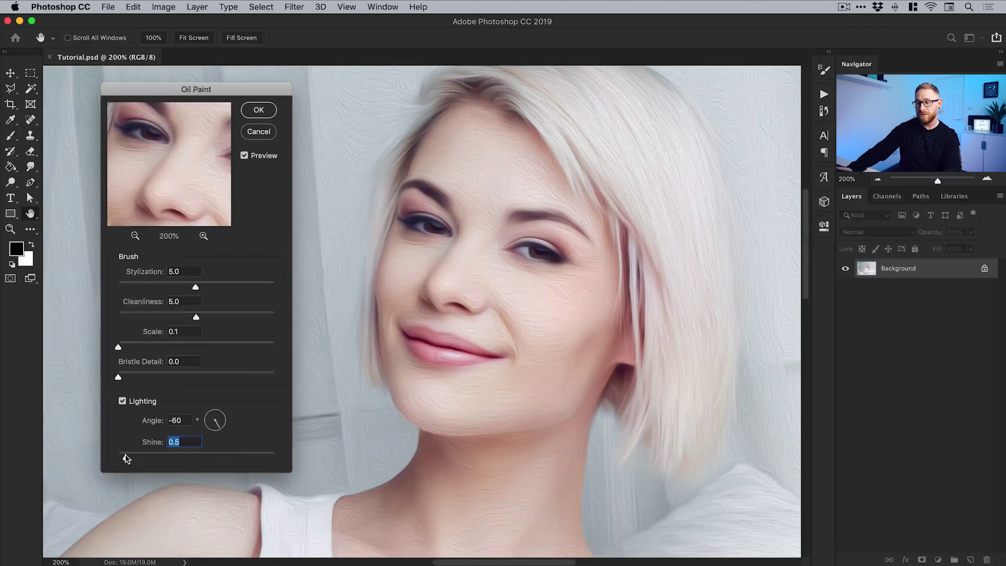
{"action": "key", "text": "super+plus"}
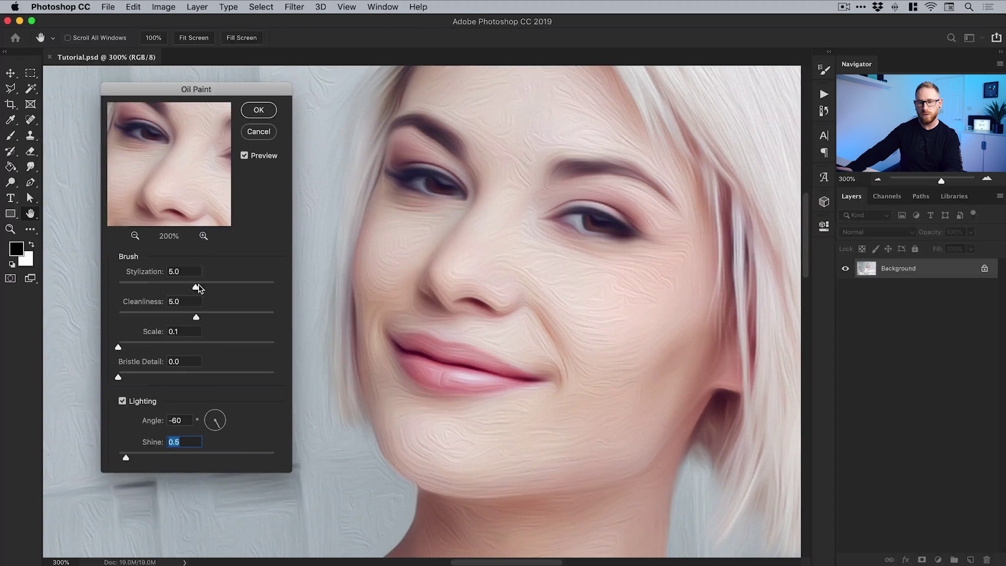
Try Cleanliness 0.0 and Stylization 7.3, then enter 1 for Cleanliness, Scale and Bristle Detail.
{"action": "left_click_drag", "start_coordinate": [196, 317], "coordinate": [110, 316]}
{"action": "left_click", "coordinate": [234, 288]}
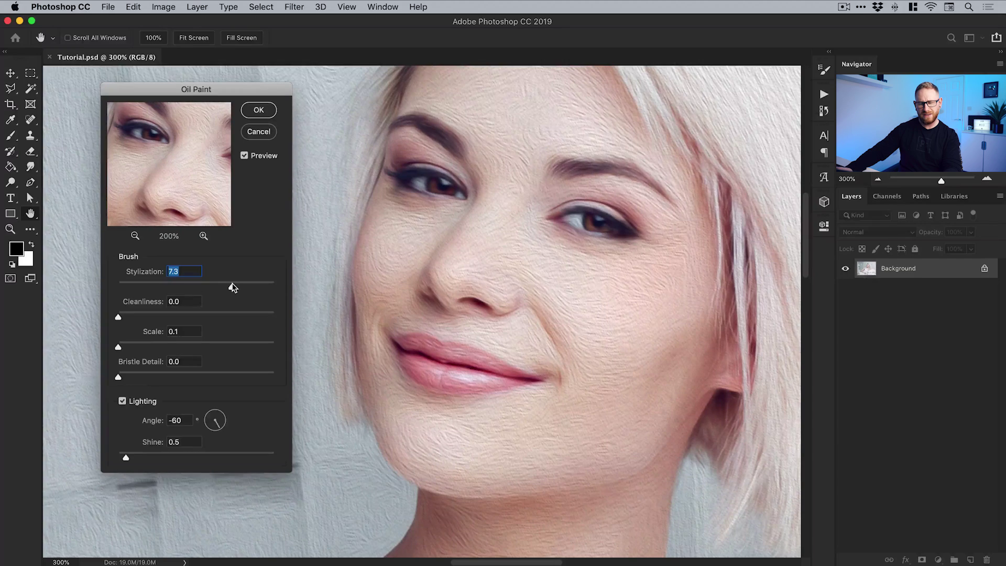
{"action": "left_click", "coordinate": [174, 301]}
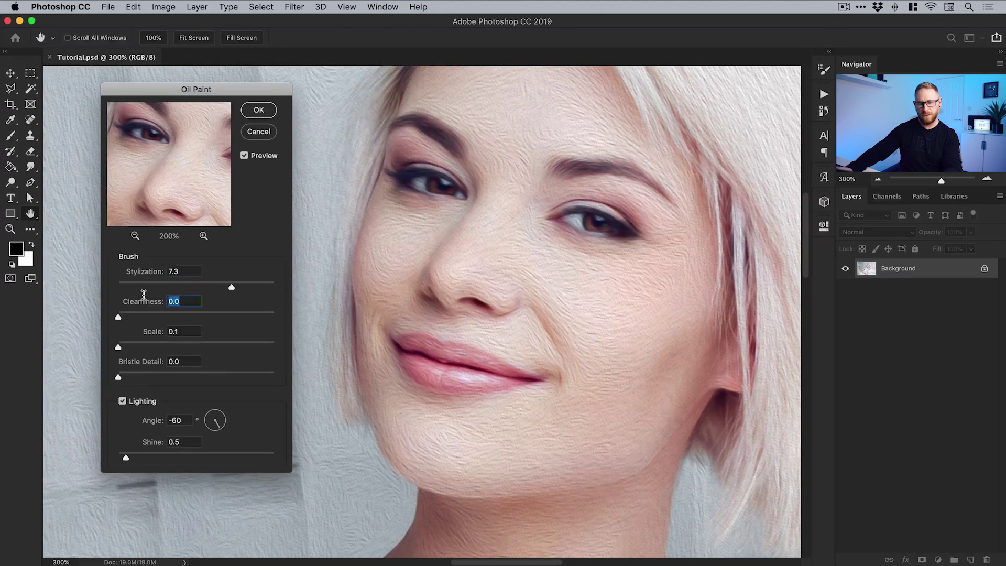
{"action": "type", "text": "1"}
{"action": "key", "text": "Tab"}
{"action": "type", "text": "1"}
{"action": "key", "text": "Tab"}
{"action": "type", "text": "1"}
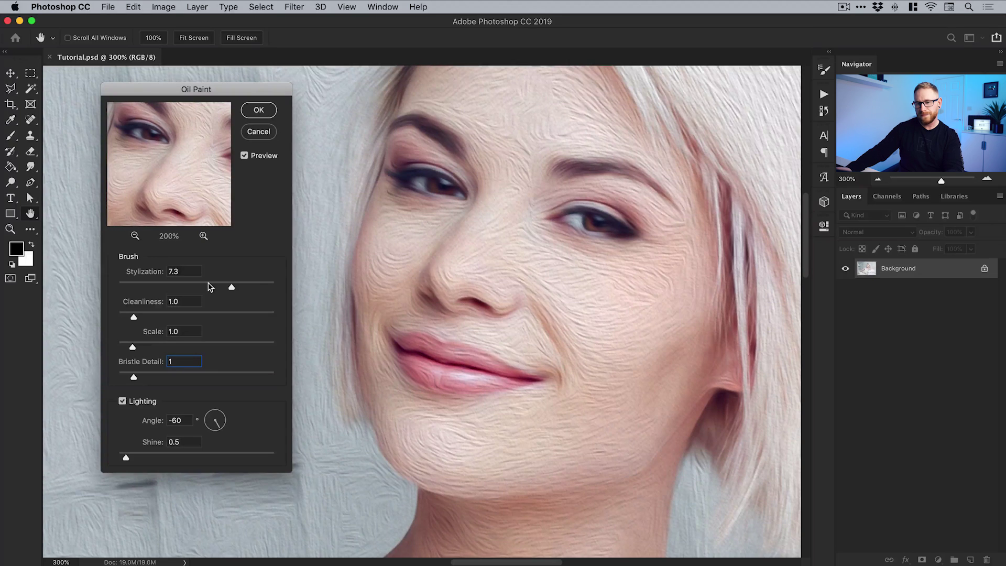
Raise Cleanliness, Scale and Bristle Detail to 10.0, set Stylization to 4.0, and compare with Lighting off.
{"action": "left_click", "coordinate": [204, 285]}
{"action": "left_click_drag", "start_coordinate": [199, 285], "coordinate": [195, 286]}
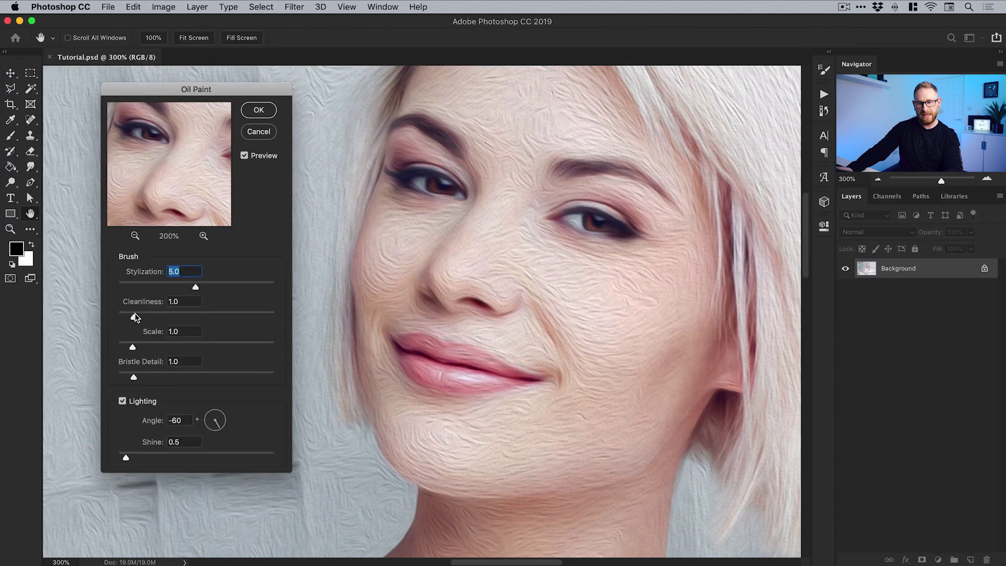
{"action": "left_click_drag", "start_coordinate": [135, 317], "coordinate": [294, 314]}
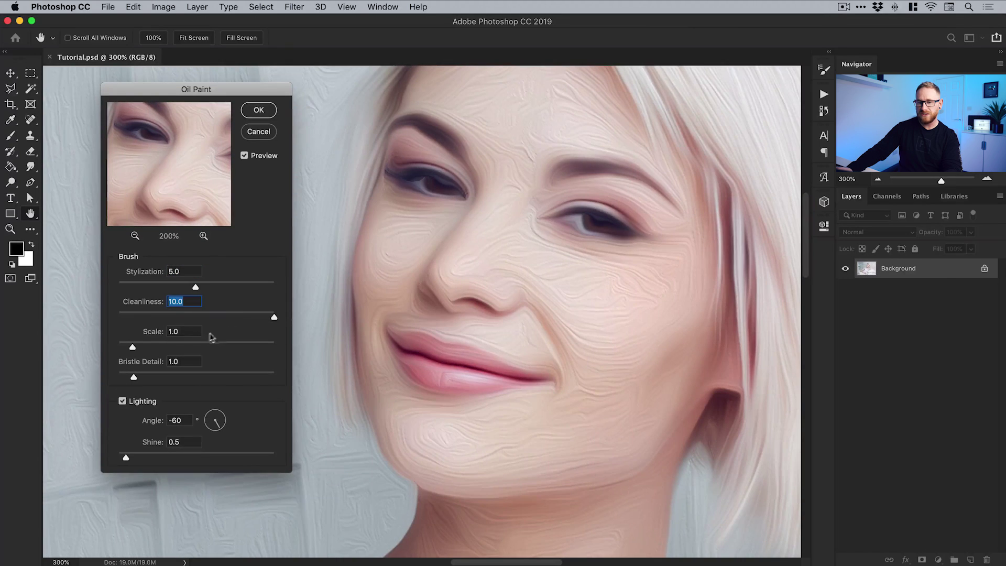
{"action": "left_click_drag", "start_coordinate": [133, 347], "coordinate": [286, 344]}
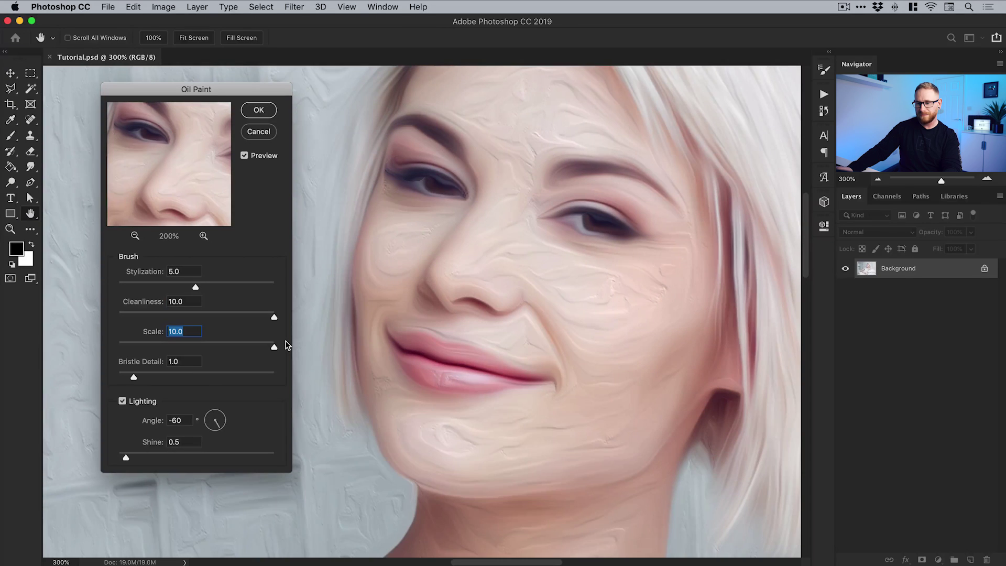
{"action": "left_click_drag", "start_coordinate": [137, 378], "coordinate": [291, 378]}
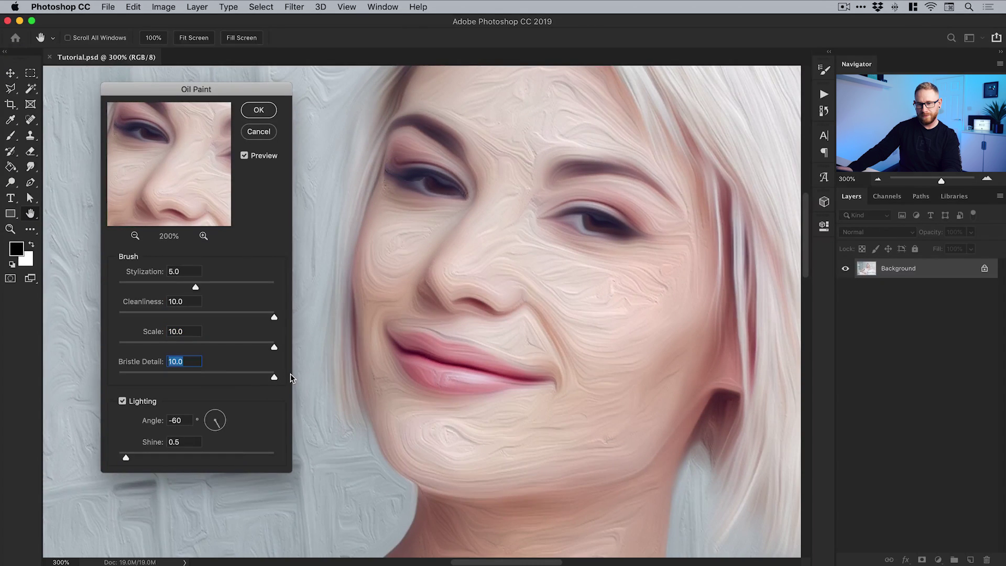
{"action": "left_click_drag", "start_coordinate": [183, 289], "coordinate": [179, 289]}
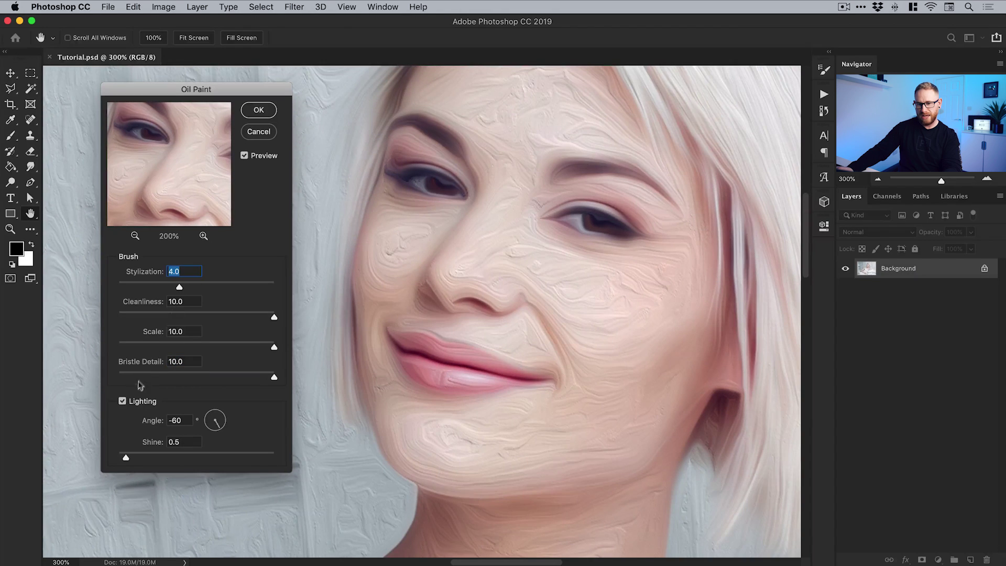
{"action": "left_click", "coordinate": [123, 400]}
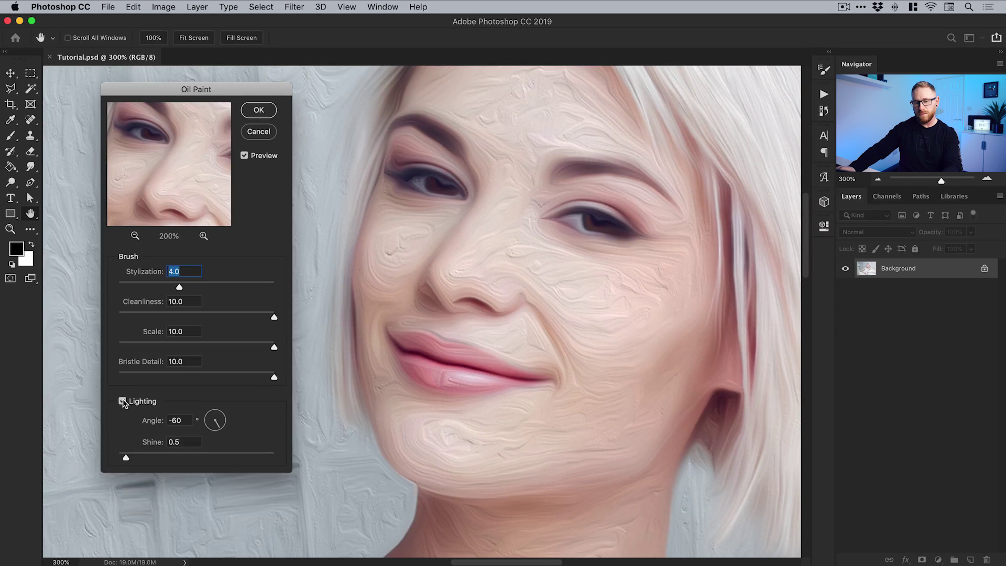
Set Shine to 0.2 after briefly trying 3.2, and lower Stylization to 2.0.
{"action": "left_click", "coordinate": [184, 442]}
{"action": "type", "text": "0"}
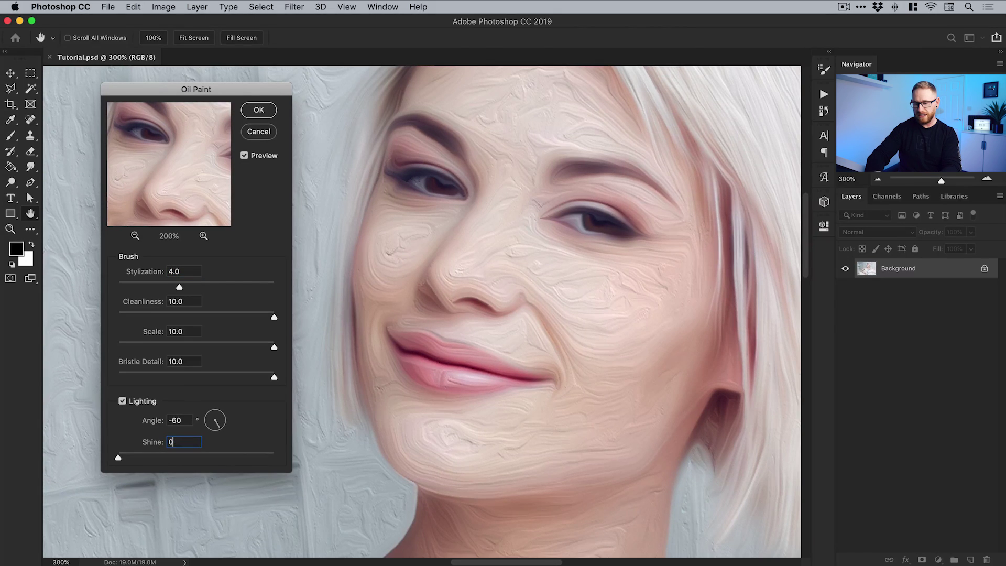
{"action": "type", "text": ".2"}
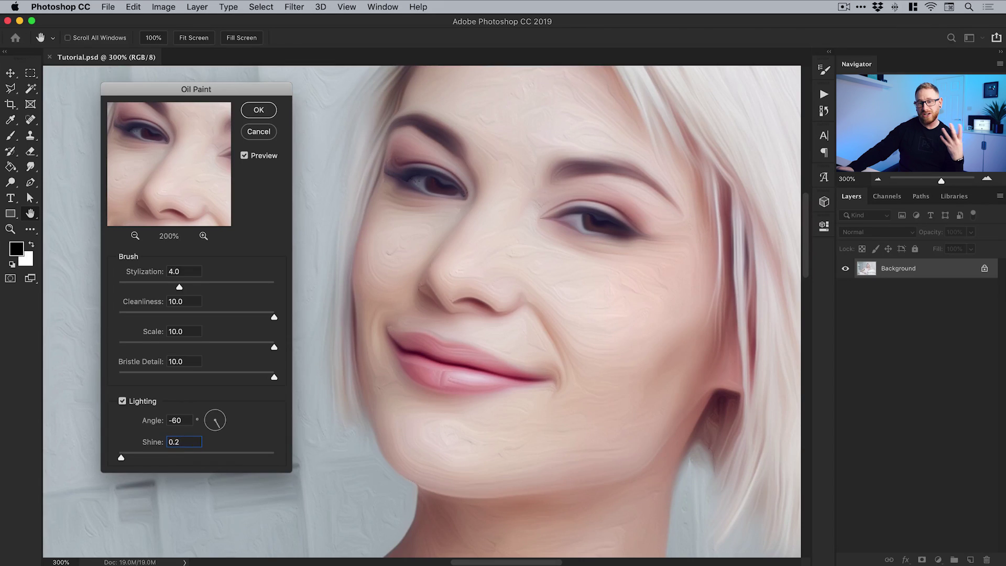
{"action": "left_click", "coordinate": [167, 454]}
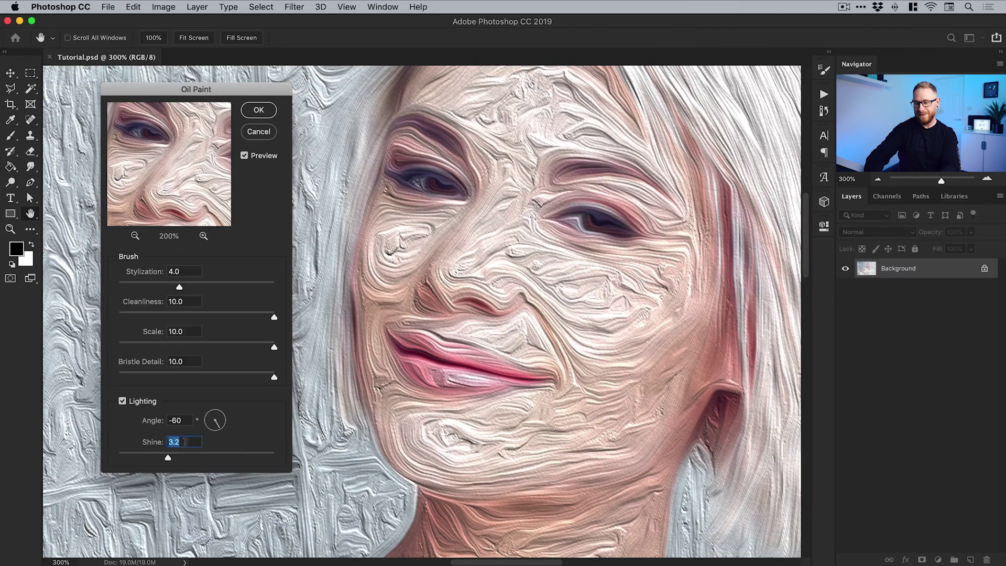
{"action": "type", "text": "0.2"}
{"action": "key", "text": "Tab"}
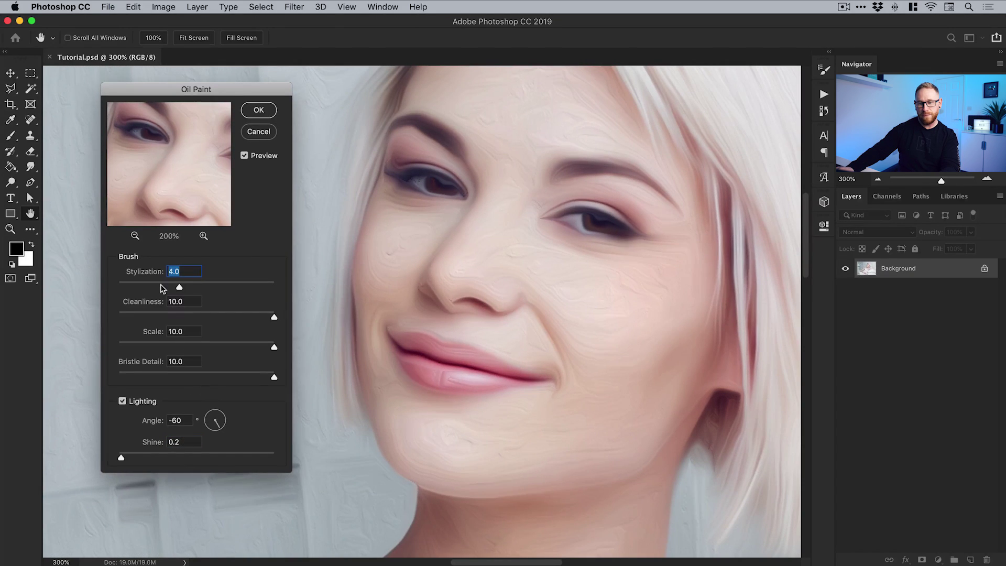
{"action": "left_click_drag", "start_coordinate": [162, 287], "coordinate": [147, 284]}
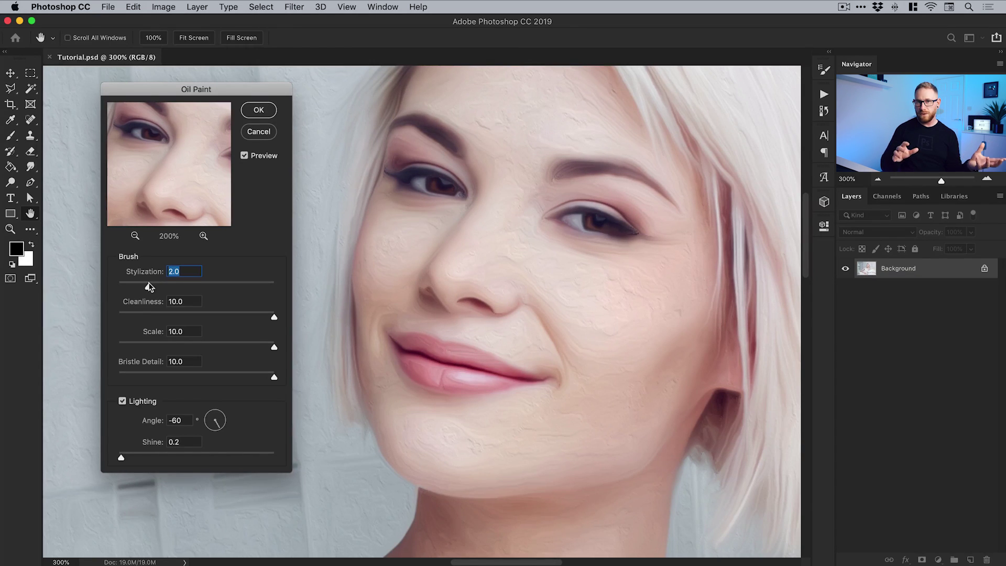
{"action": "left_click", "coordinate": [122, 401]}
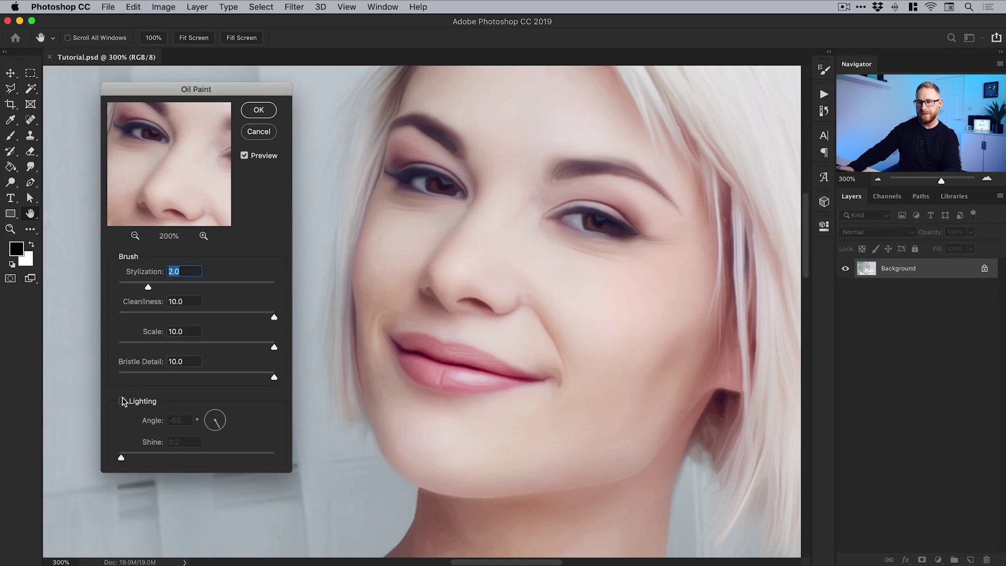
{"action": "left_click", "coordinate": [123, 401]}
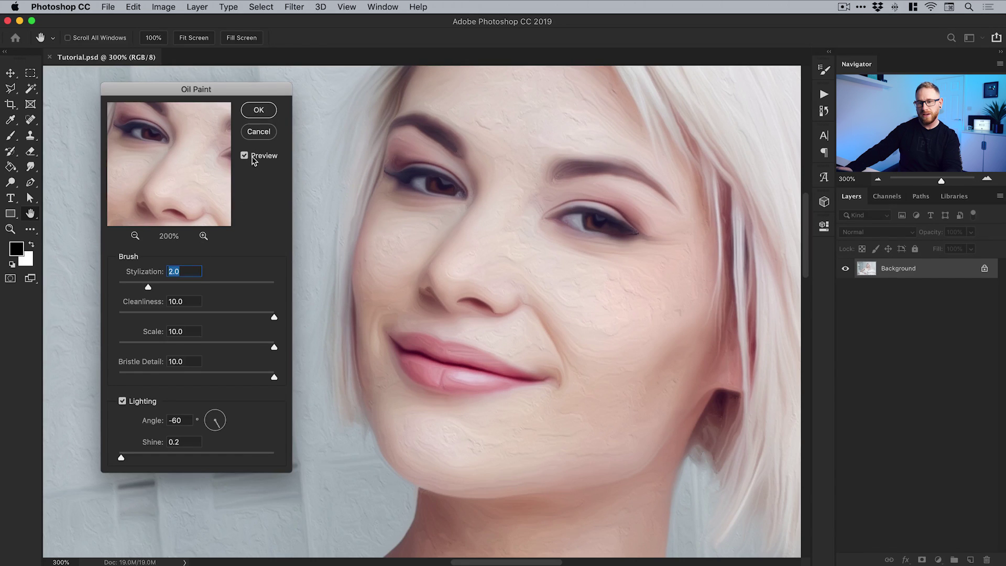
{"action": "left_click", "coordinate": [254, 161]}
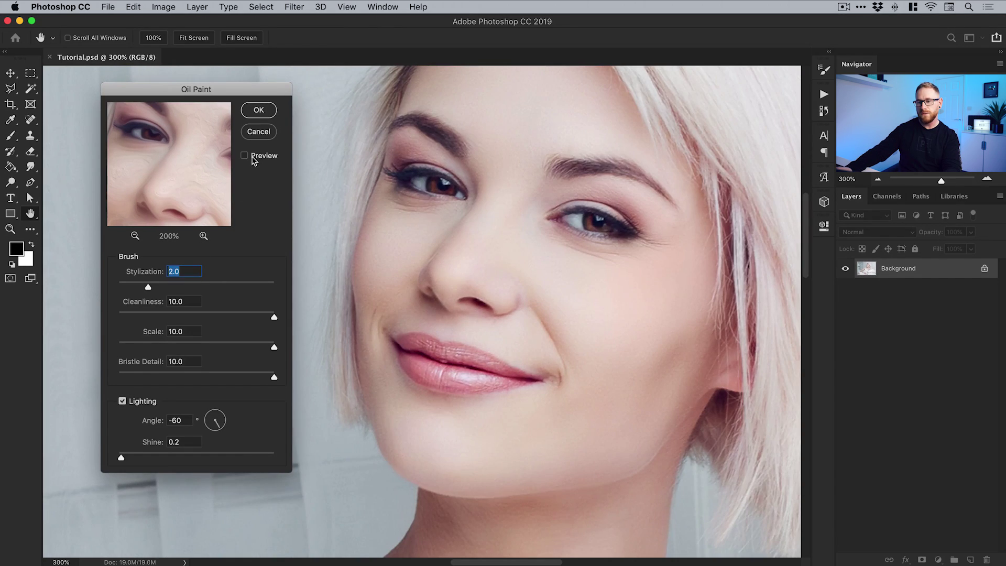
{"action": "left_click", "coordinate": [254, 161]}
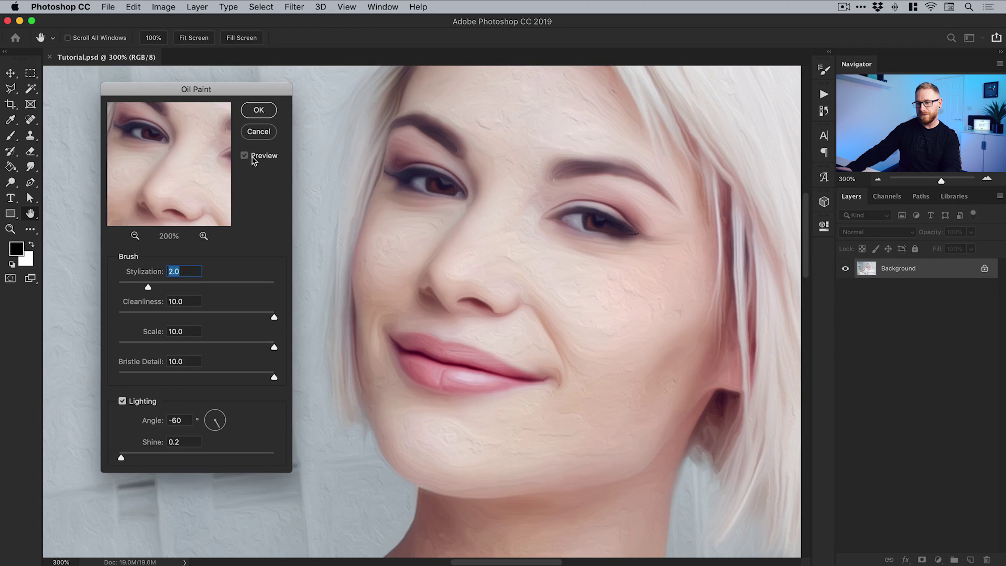
{"action": "left_click", "coordinate": [254, 160]}
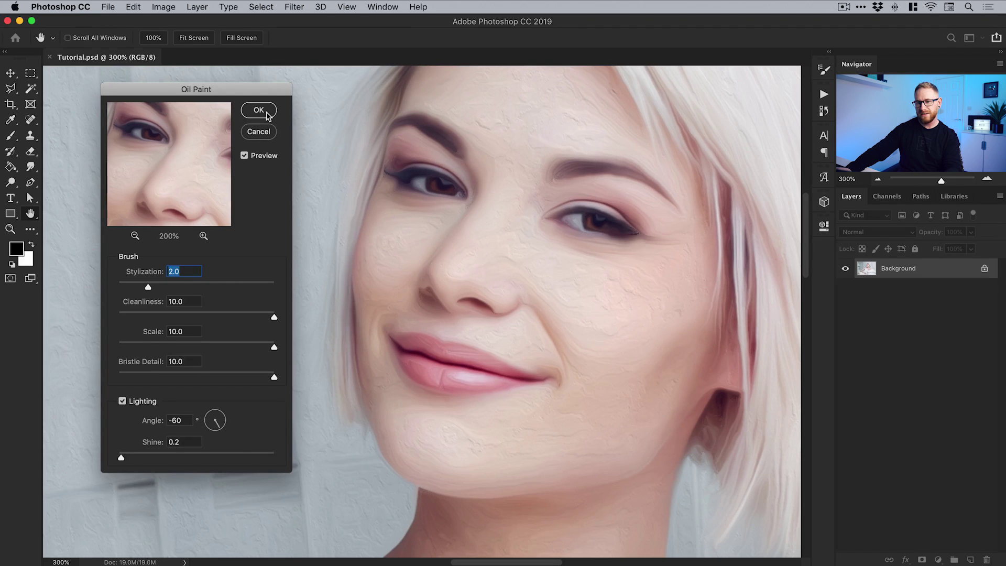
Cancel the trial Oil Paint and duplicate the Background layer as Background copy.
{"action": "left_click", "coordinate": [260, 132]}
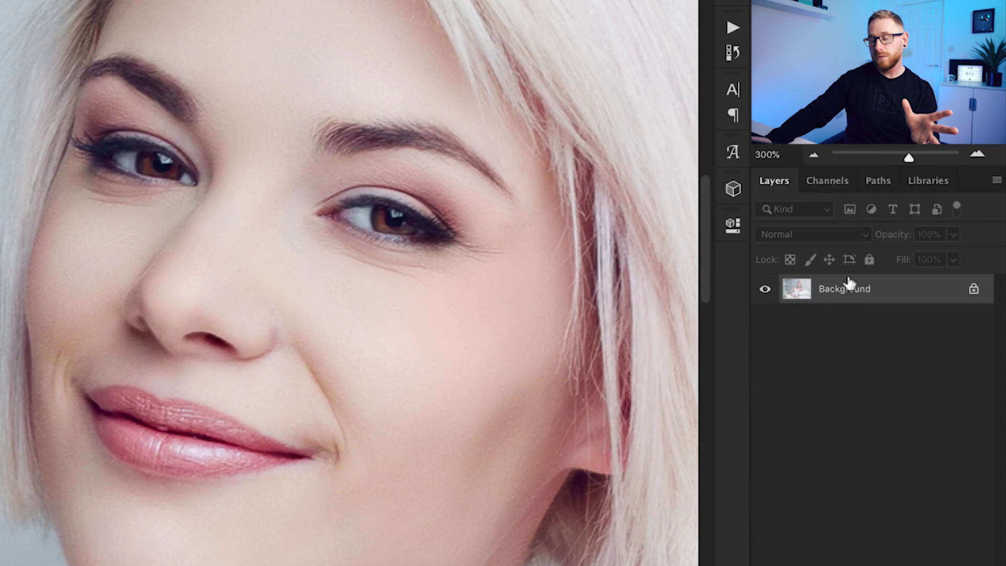
{"action": "right_click", "coordinate": [849, 286]}
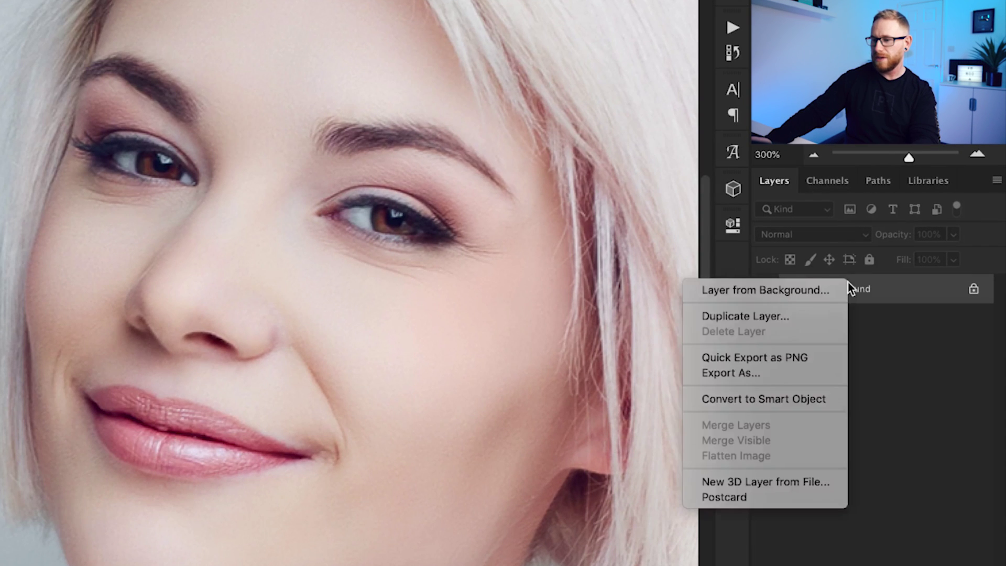
{"action": "left_click", "coordinate": [773, 318]}
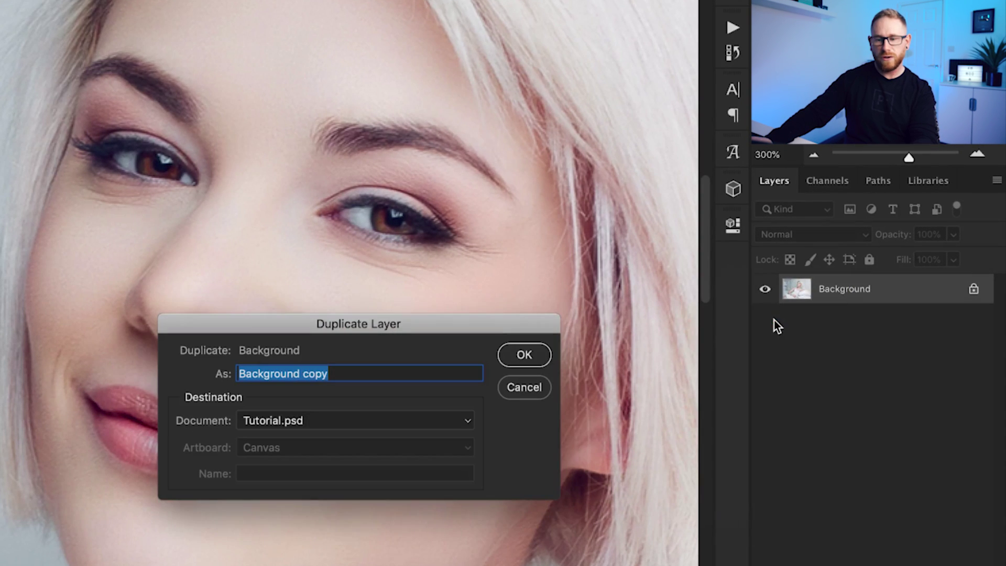
{"action": "left_click", "coordinate": [527, 358]}
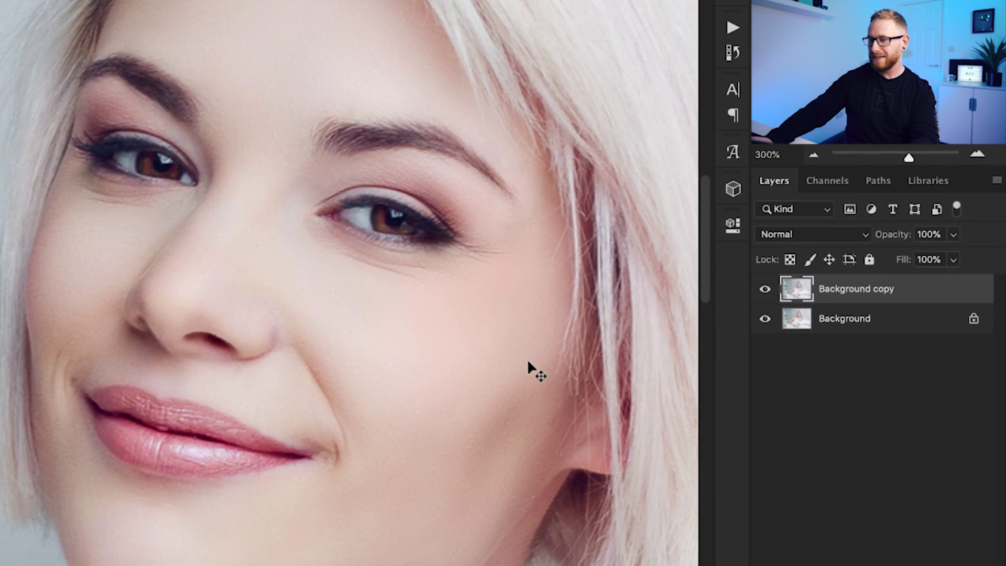
Hide the original Background layer and convert Background copy to a smart object.
{"action": "left_click", "coordinate": [763, 320]}
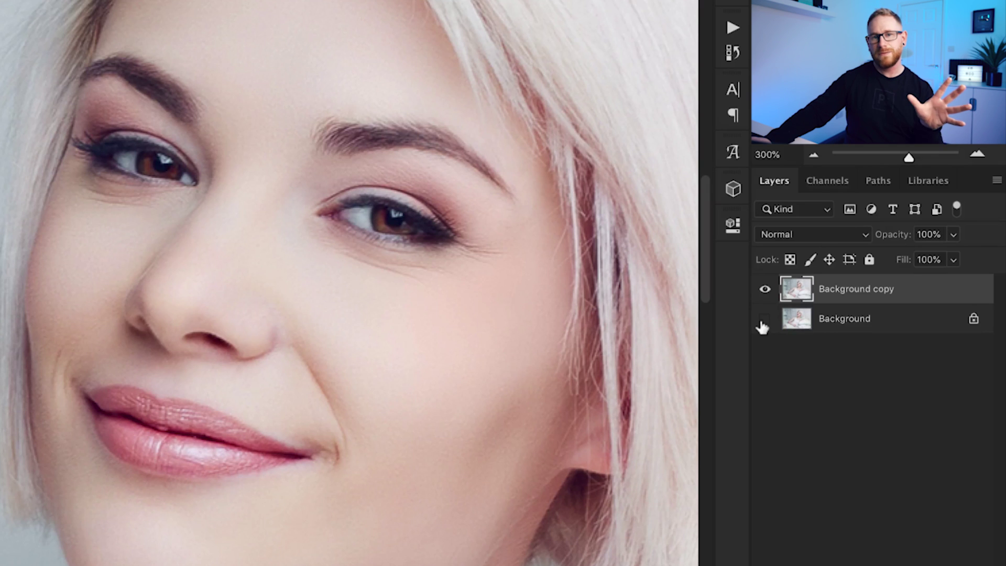
{"action": "right_click", "coordinate": [836, 291]}
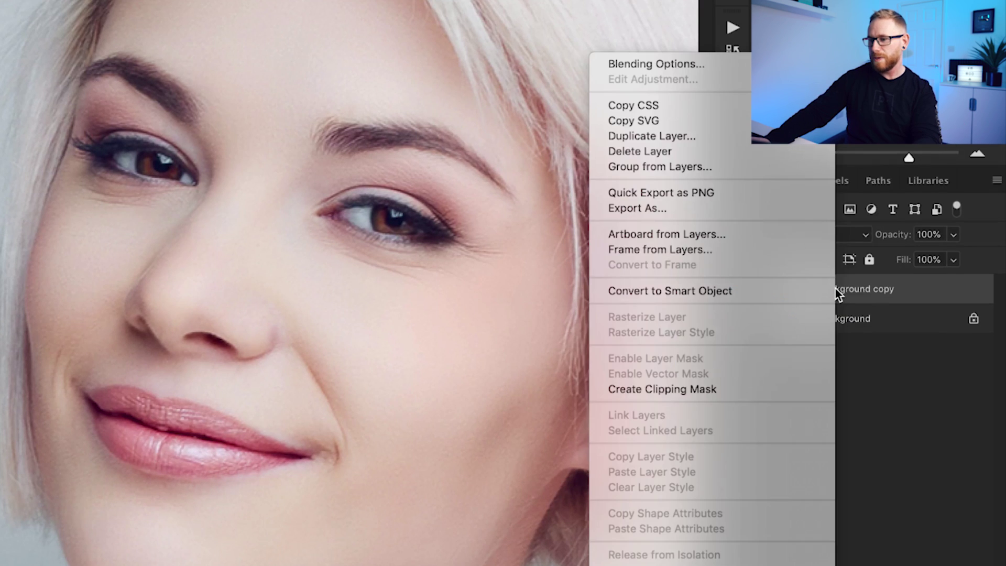
{"action": "left_click", "coordinate": [712, 290]}
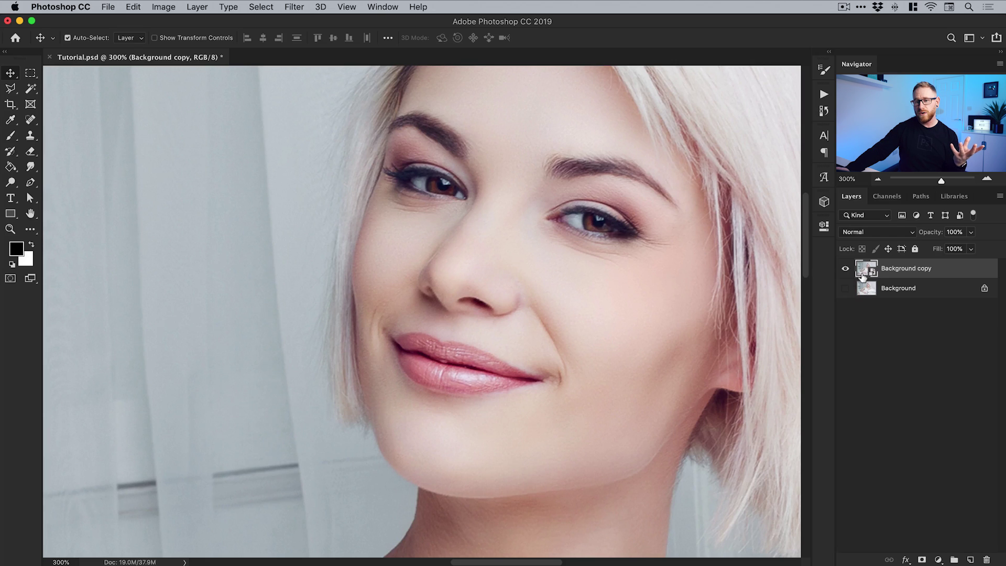
Open Oil Paint on Background copy with Stylization 2, Cleanliness 10 and Shine 0.2.
{"action": "left_click", "coordinate": [295, 9]}
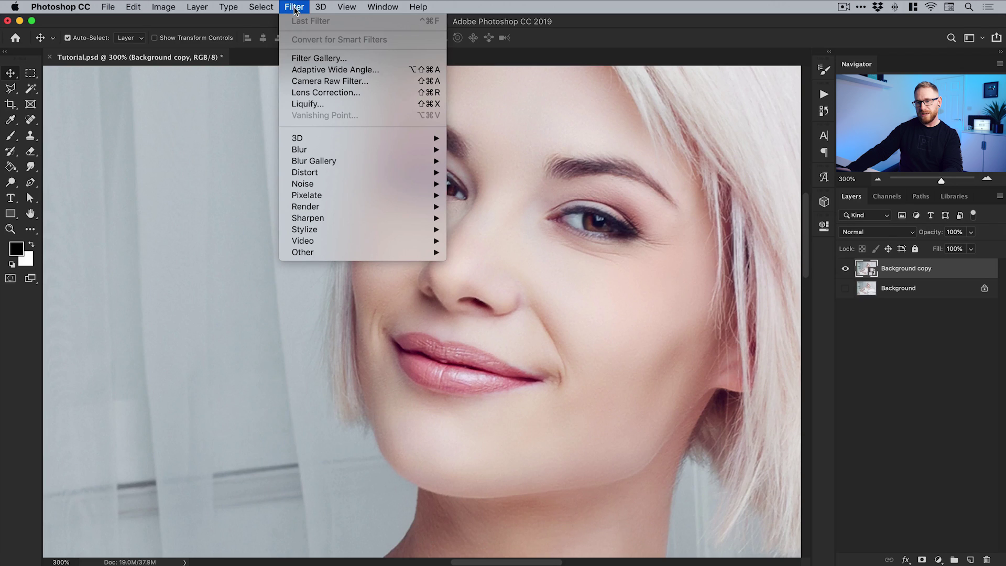
{"action": "mouse_move", "coordinate": [426, 229]}
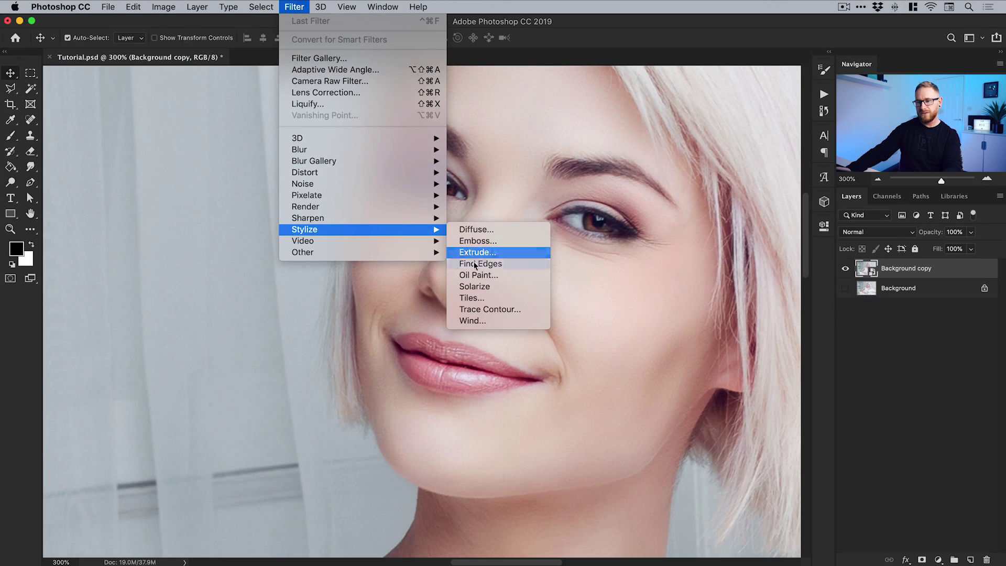
{"action": "left_click", "coordinate": [475, 275]}
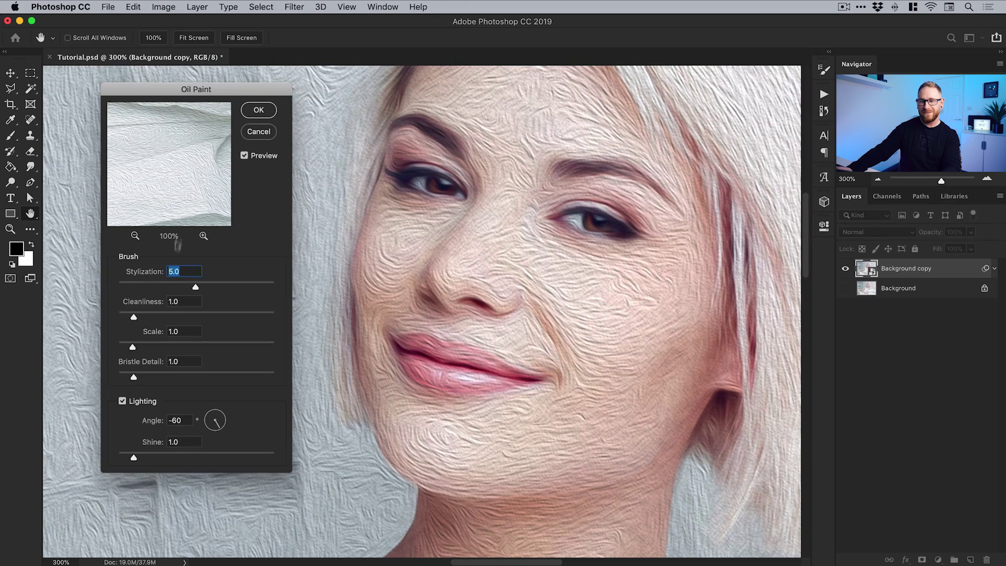
{"action": "type", "text": "2"}
{"action": "key", "text": "Tab"}
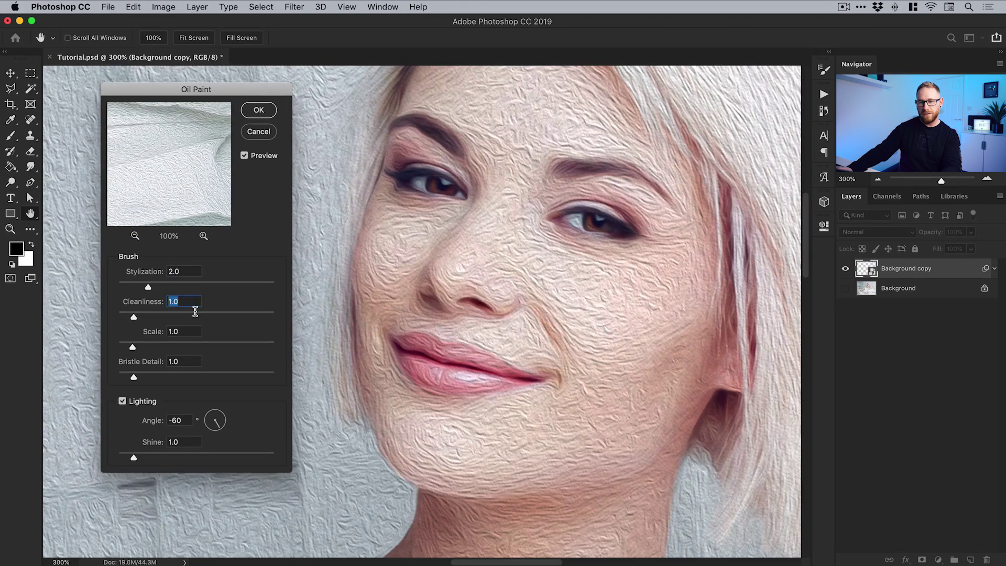
{"action": "left_click_drag", "start_coordinate": [195, 314], "coordinate": [287, 378]}
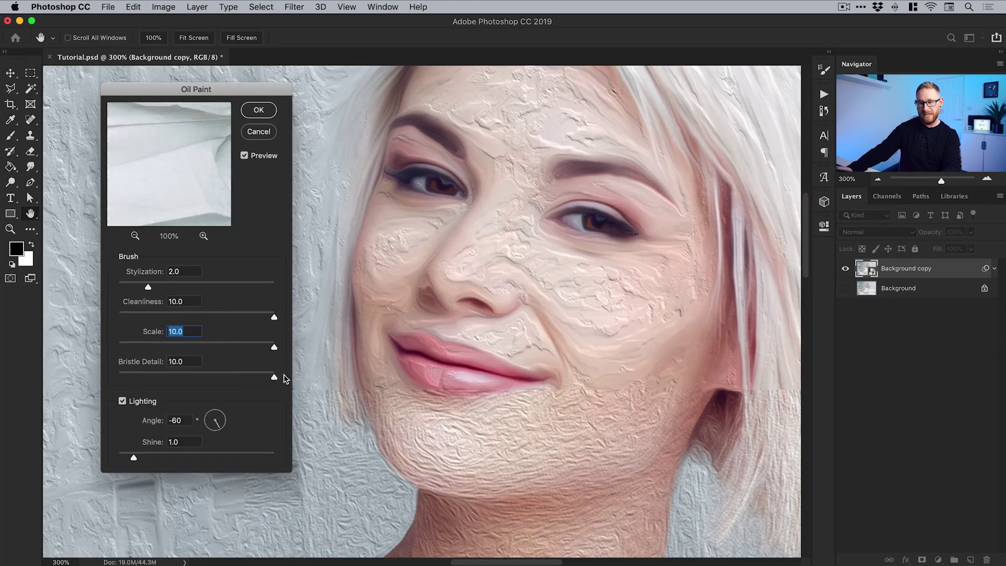
{"action": "double_click", "coordinate": [184, 441]}
{"action": "type", "text": "0.2"}
{"action": "key", "text": "Tab"}
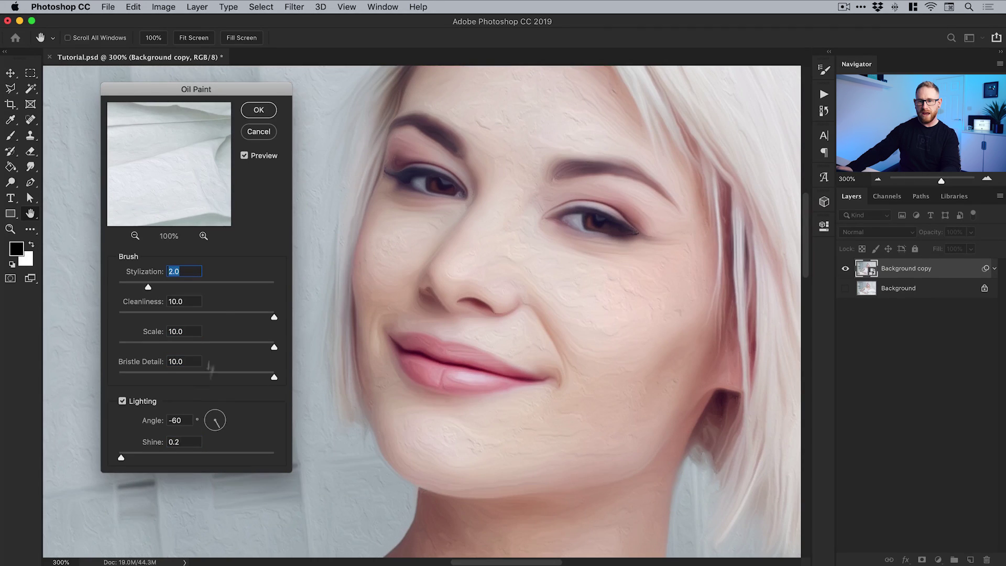
Apply Oil Paint as a smart filter, compare its visibility, and reopen then close its settings.
{"action": "left_click", "coordinate": [265, 109]}
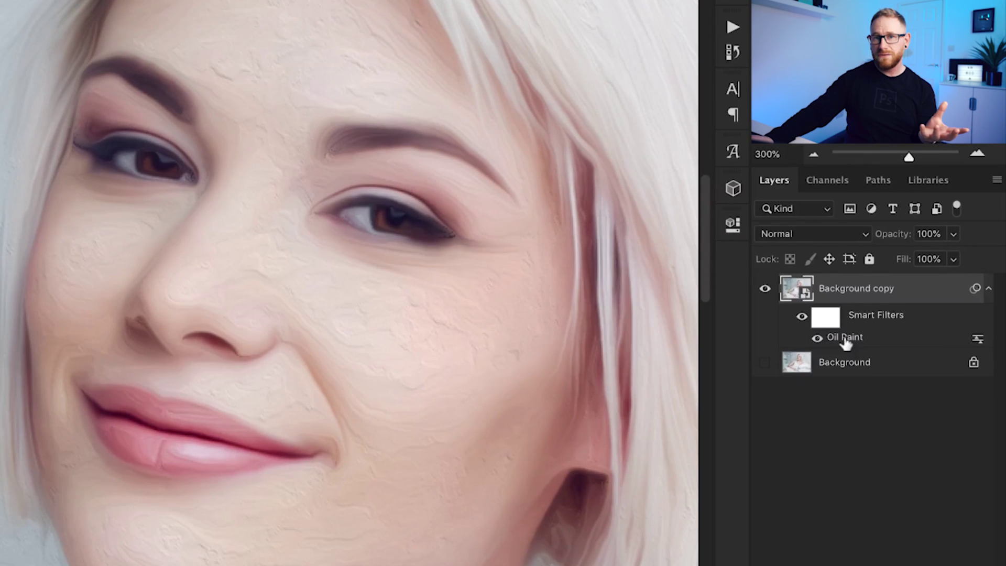
{"action": "left_click", "coordinate": [817, 338]}
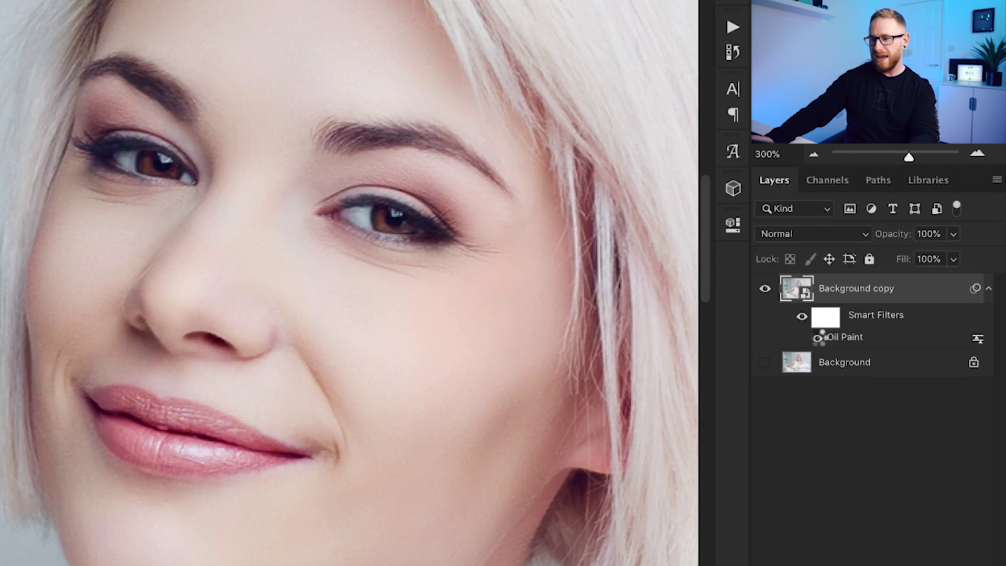
{"action": "left_click", "coordinate": [817, 338]}
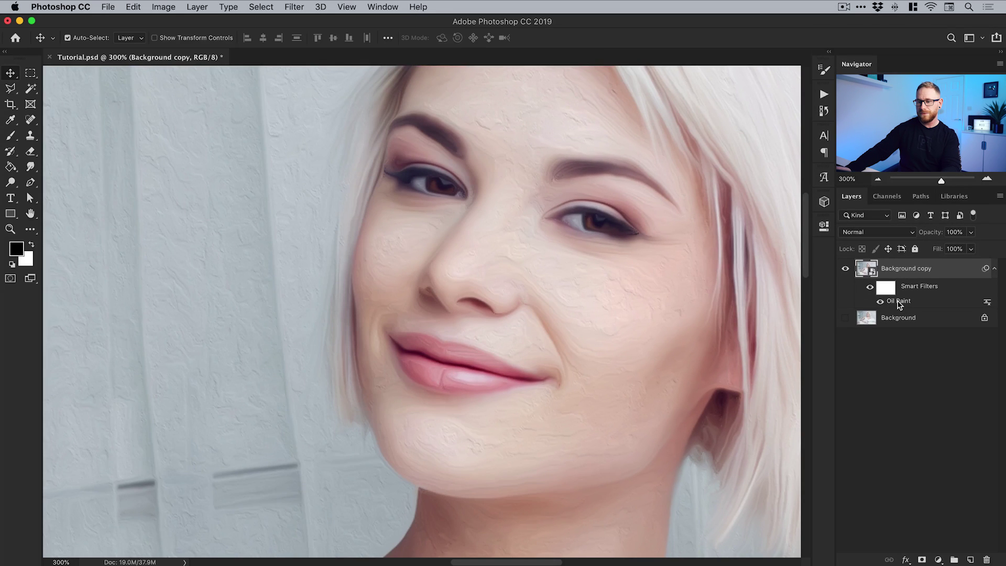
{"action": "double_click", "coordinate": [845, 340]}
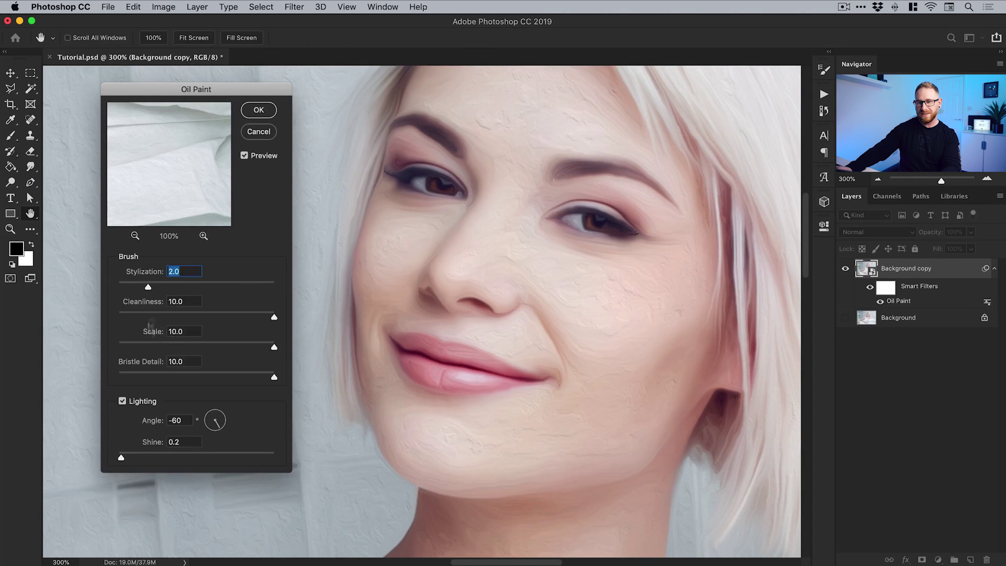
{"action": "left_click", "coordinate": [262, 133]}
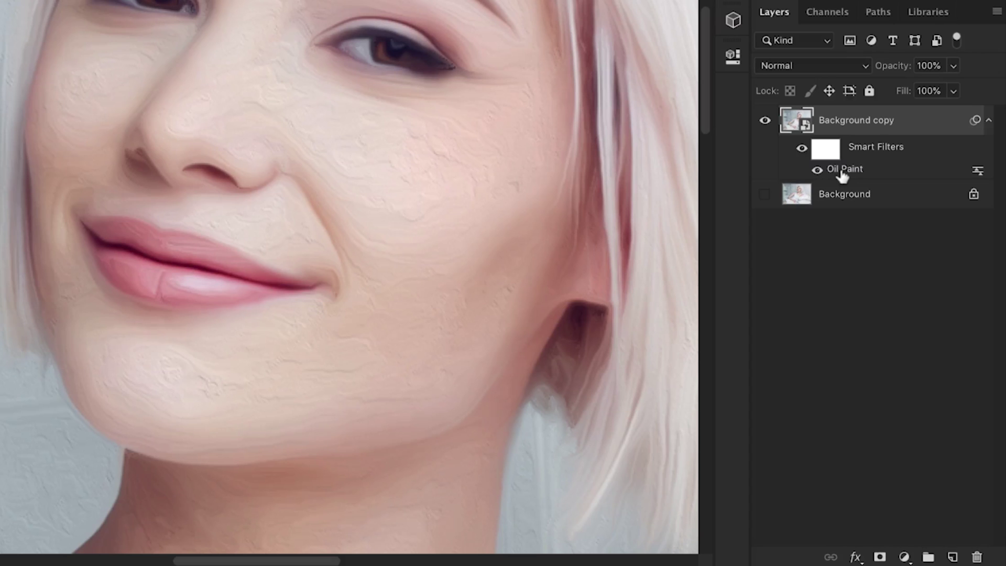
Delete the Oil Paint smart filter, then undo to restore it.
{"action": "left_click_drag", "start_coordinate": [841, 177], "coordinate": [958, 484]}
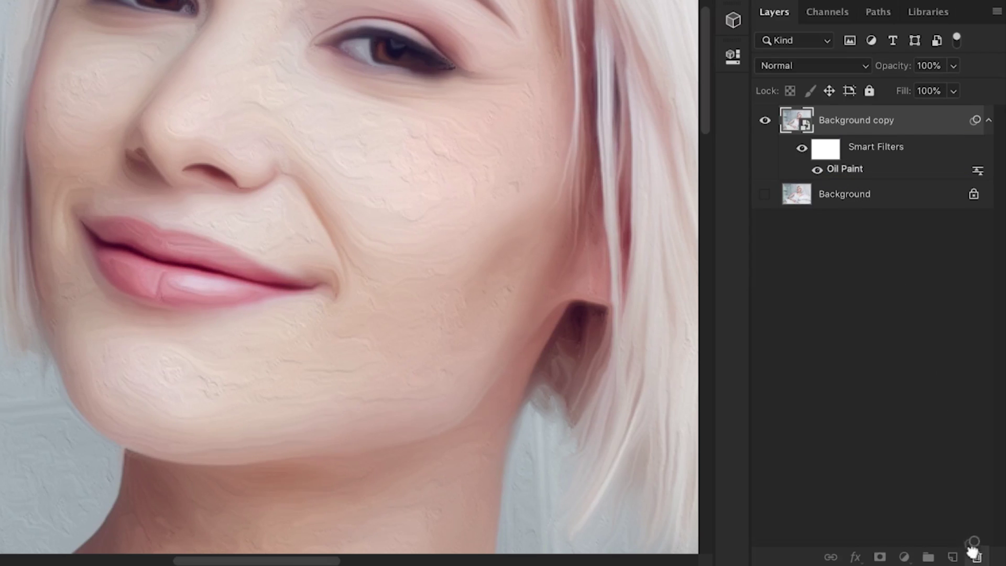
{"action": "left_click_drag", "start_coordinate": [974, 554], "coordinate": [975, 556]}
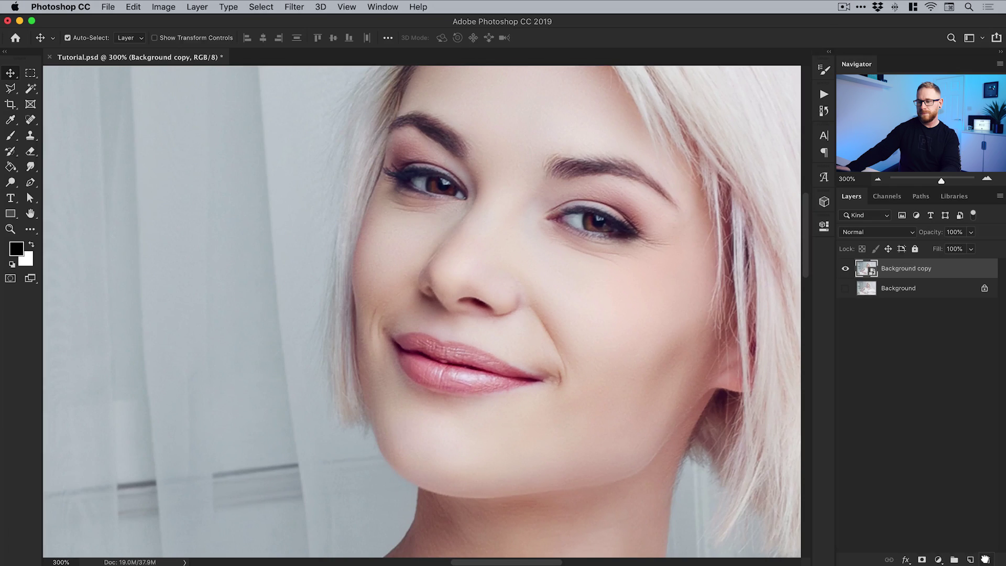
{"action": "key", "text": "super+z"}
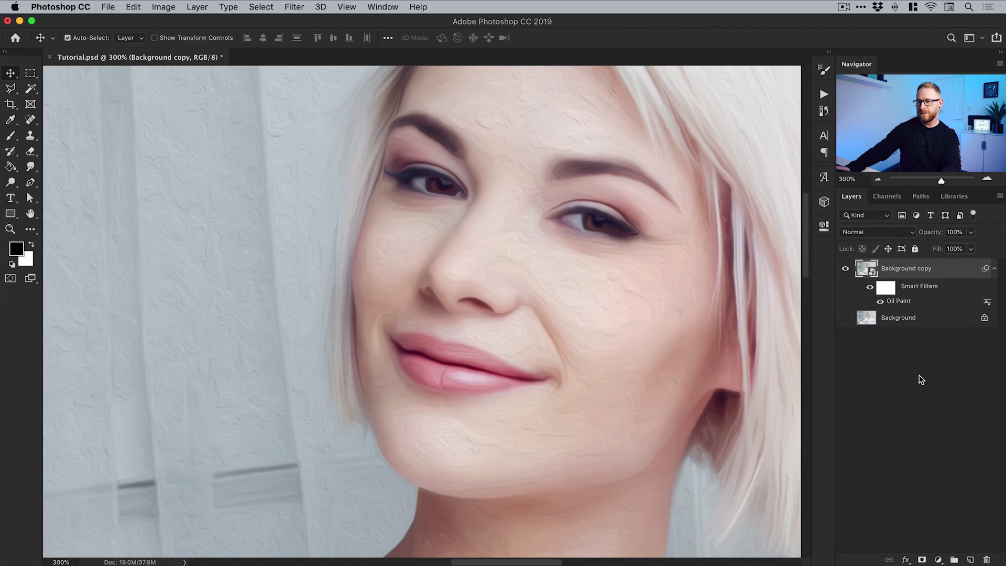